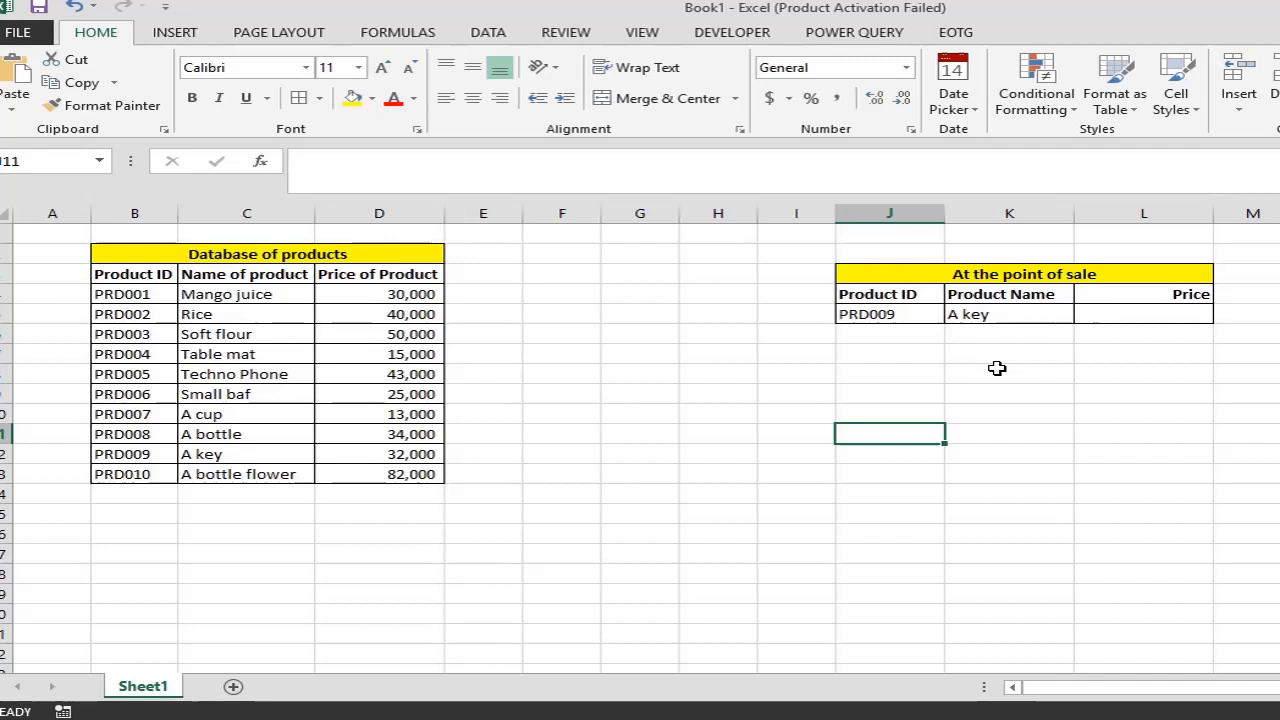
# - Examine the point-of-sale table's ID, name and price cells against the product database table
pyautogui.moveTo(854, 251); pyautogui.dragTo(1196, 368)
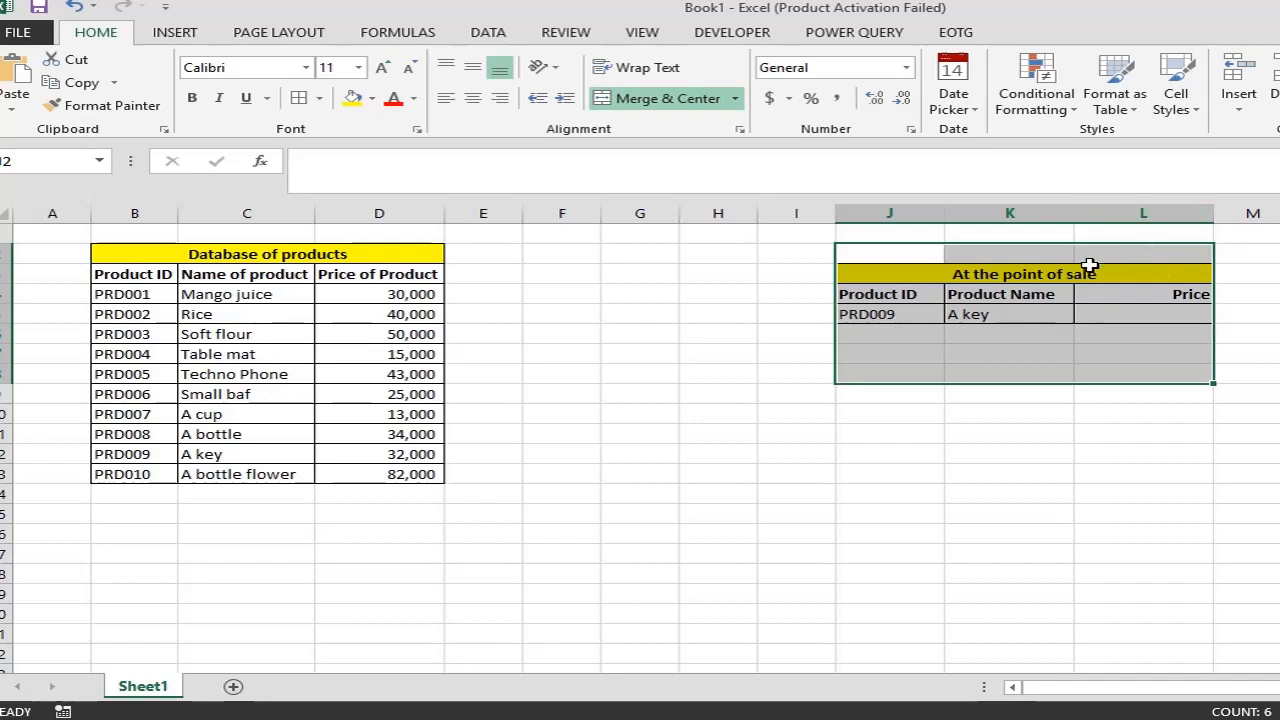
pyautogui.click(1152, 372)
pyautogui.click(1163, 314)
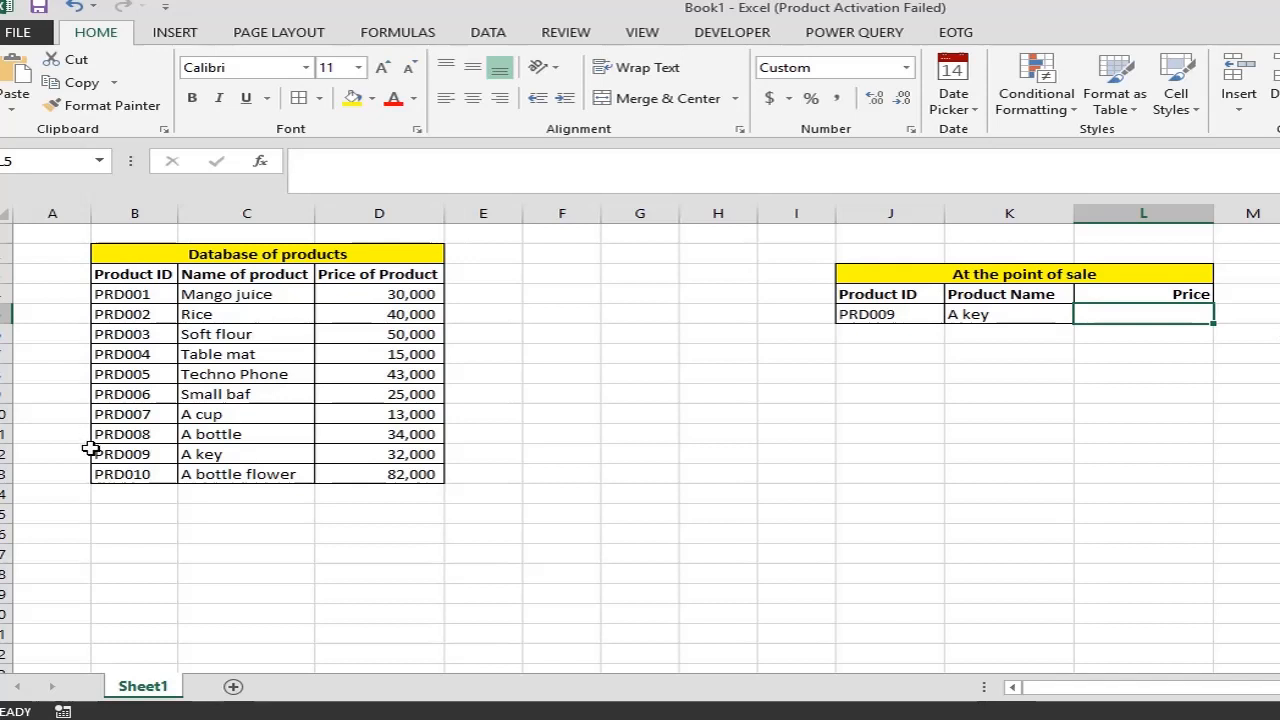
pyautogui.click(108, 251)
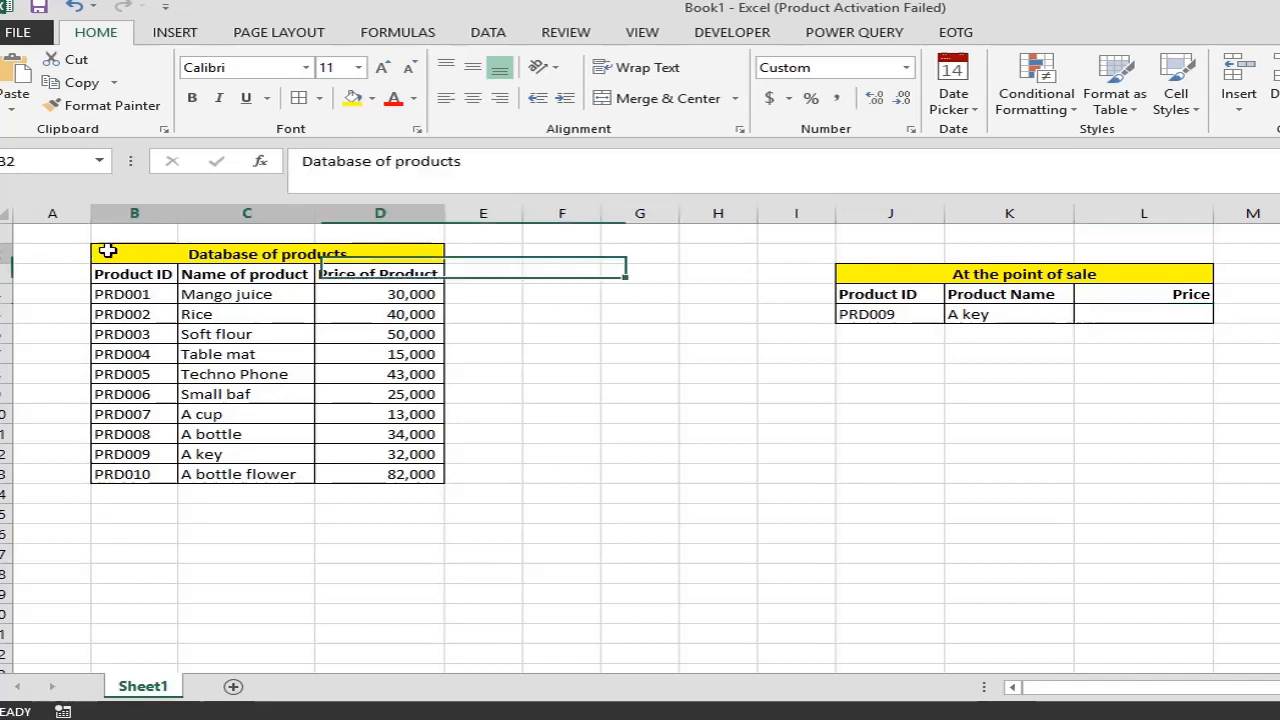
pyautogui.moveTo(108, 251); pyautogui.dragTo(277, 466)
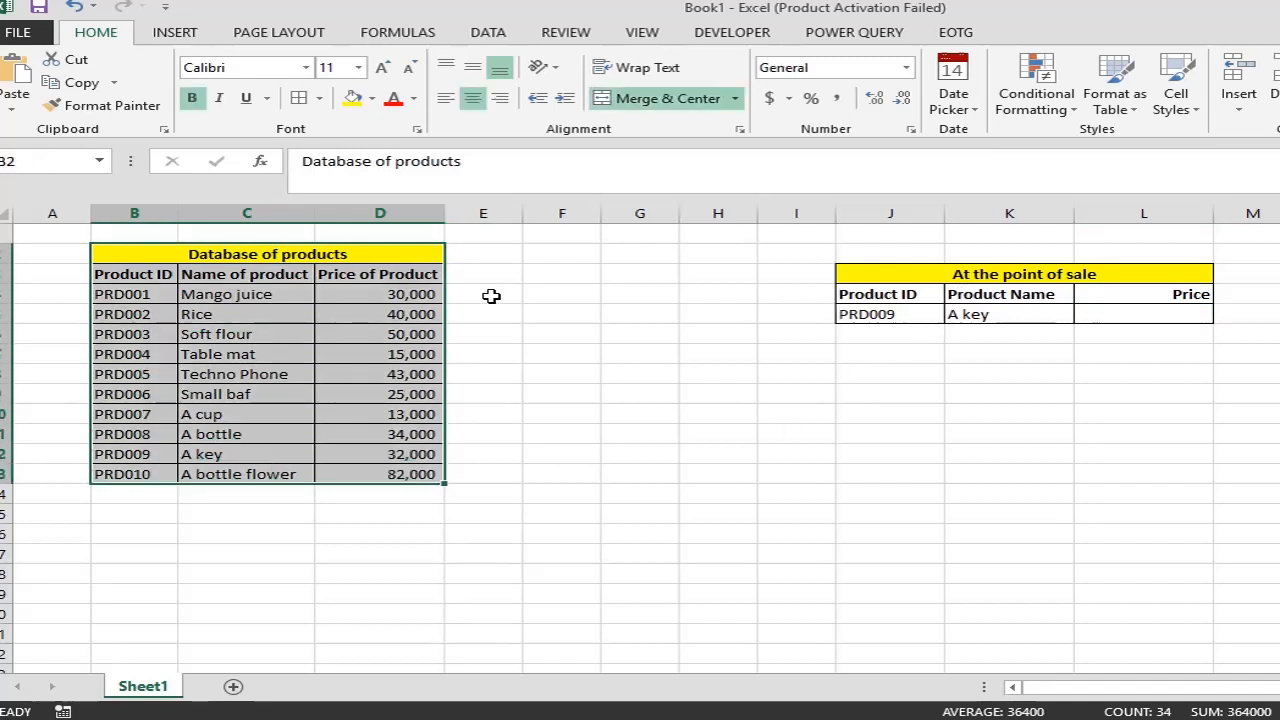
pyautogui.click(890, 314)
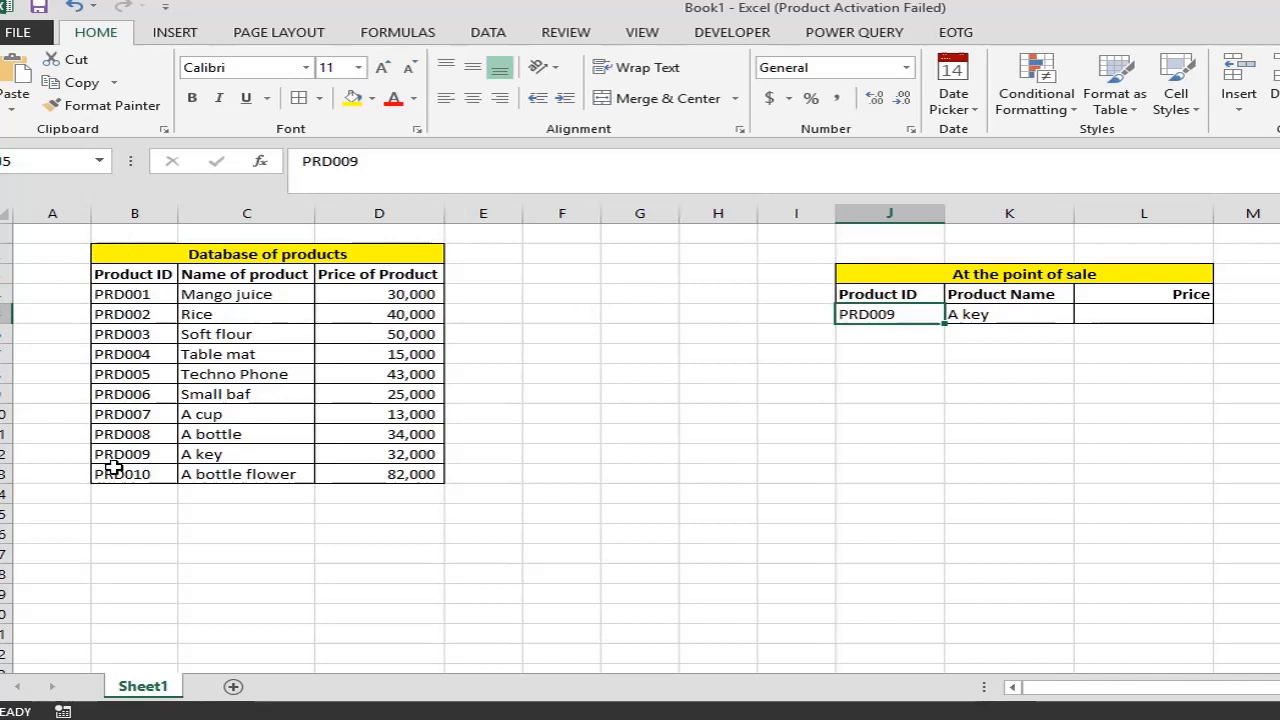
pyautogui.click(880, 292)
pyautogui.moveTo(880, 292); pyautogui.dragTo(879, 320)
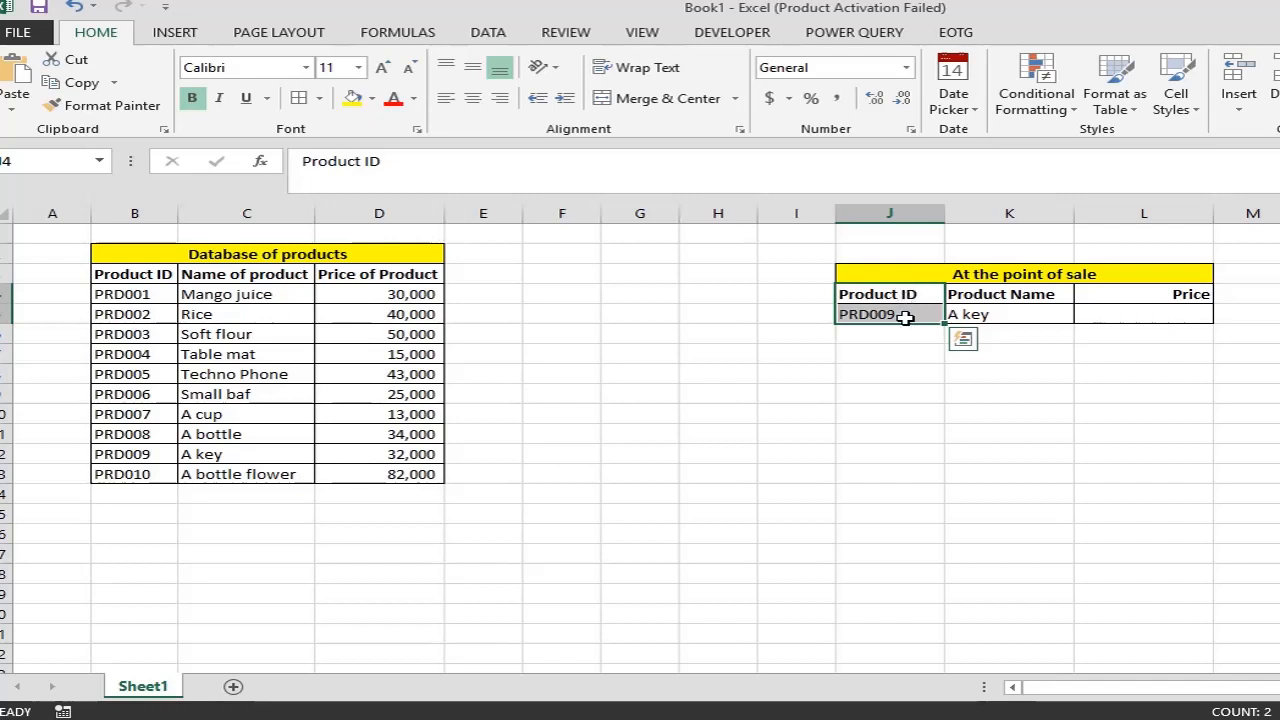
pyautogui.click(996, 314)
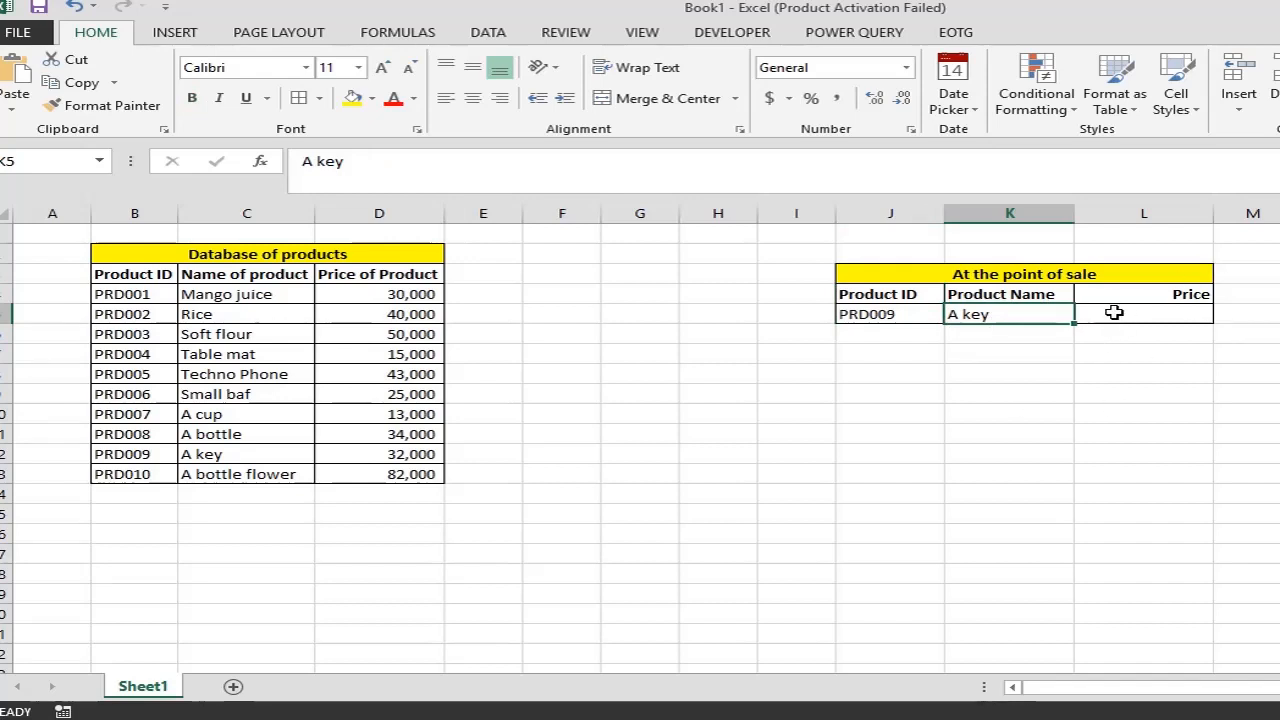
# - Write a VLOOKUP formula in L5 that looks up J5 in B4:D13 and returns column 3 with an exact match (FALSE)
pyautogui.click(1171, 313)
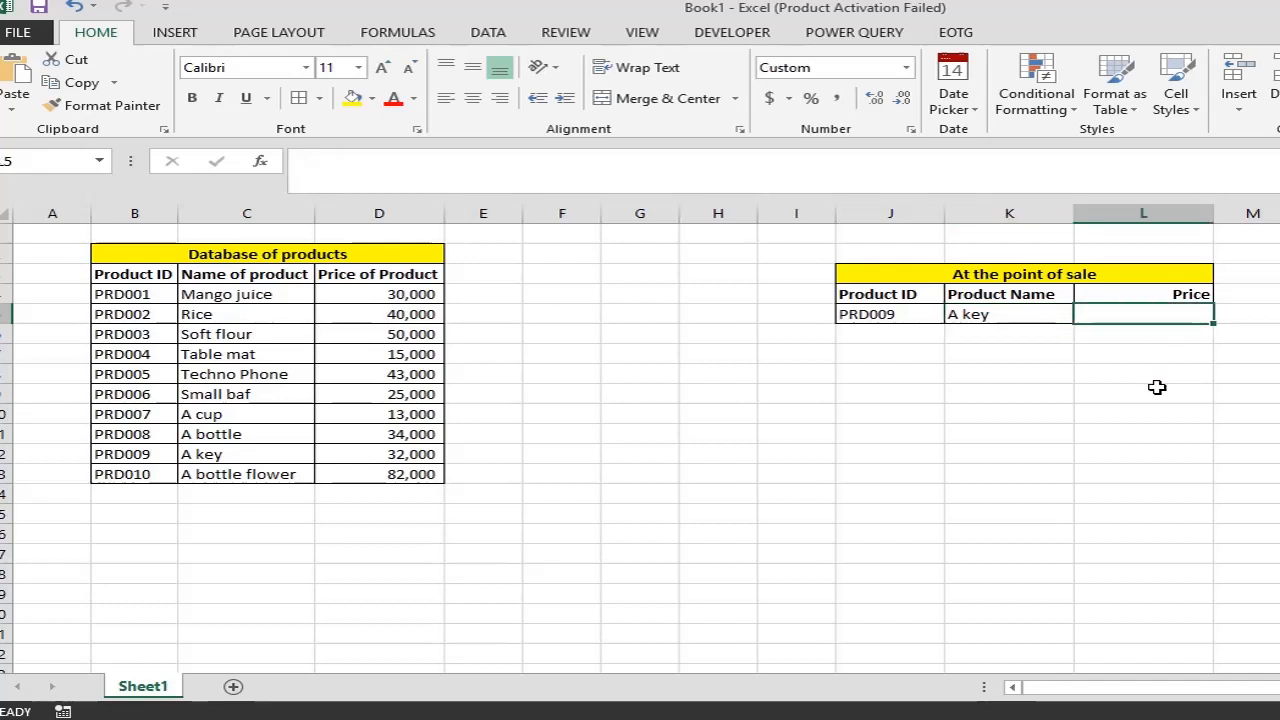
pyautogui.write('=')
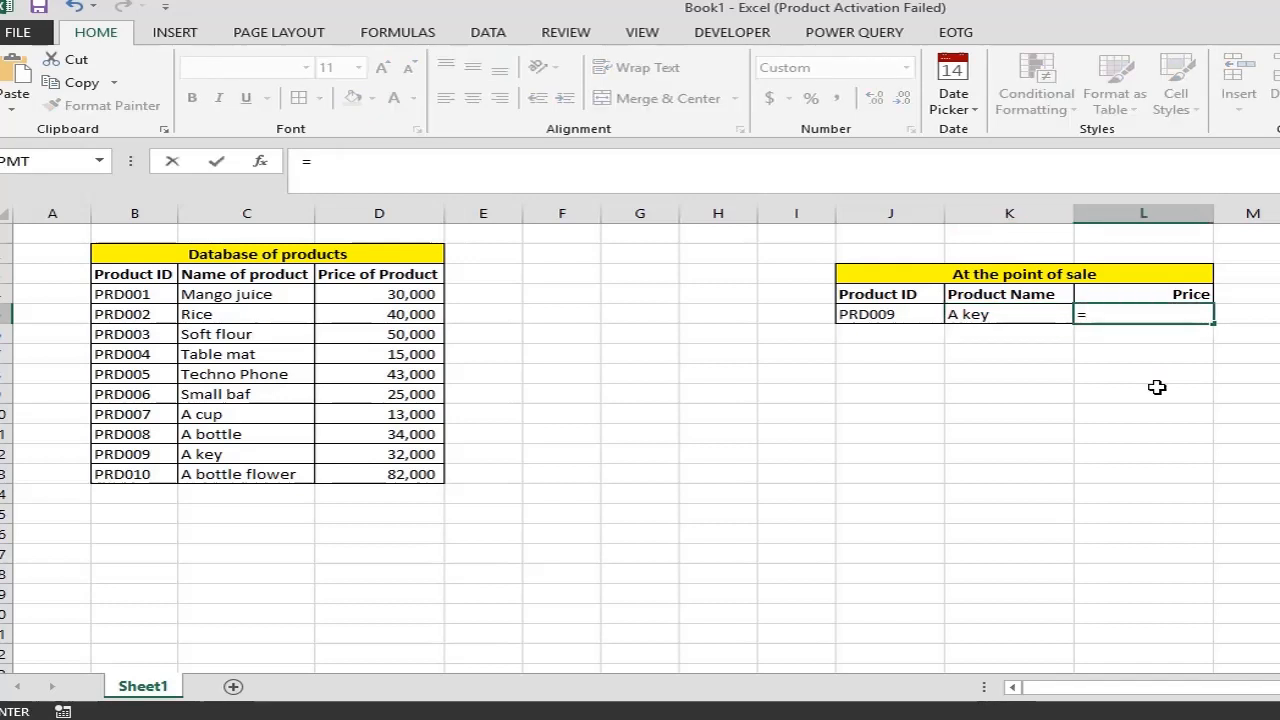
pyautogui.write('vlooku')
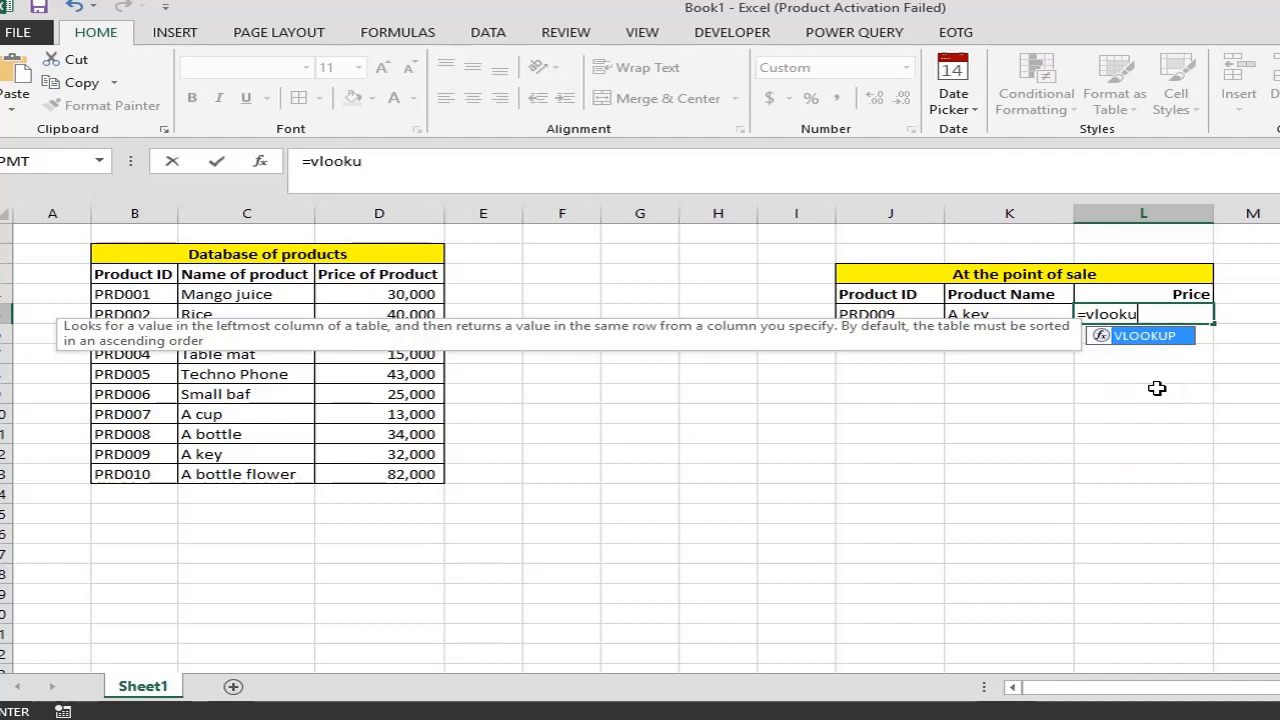
pyautogui.write('p(')
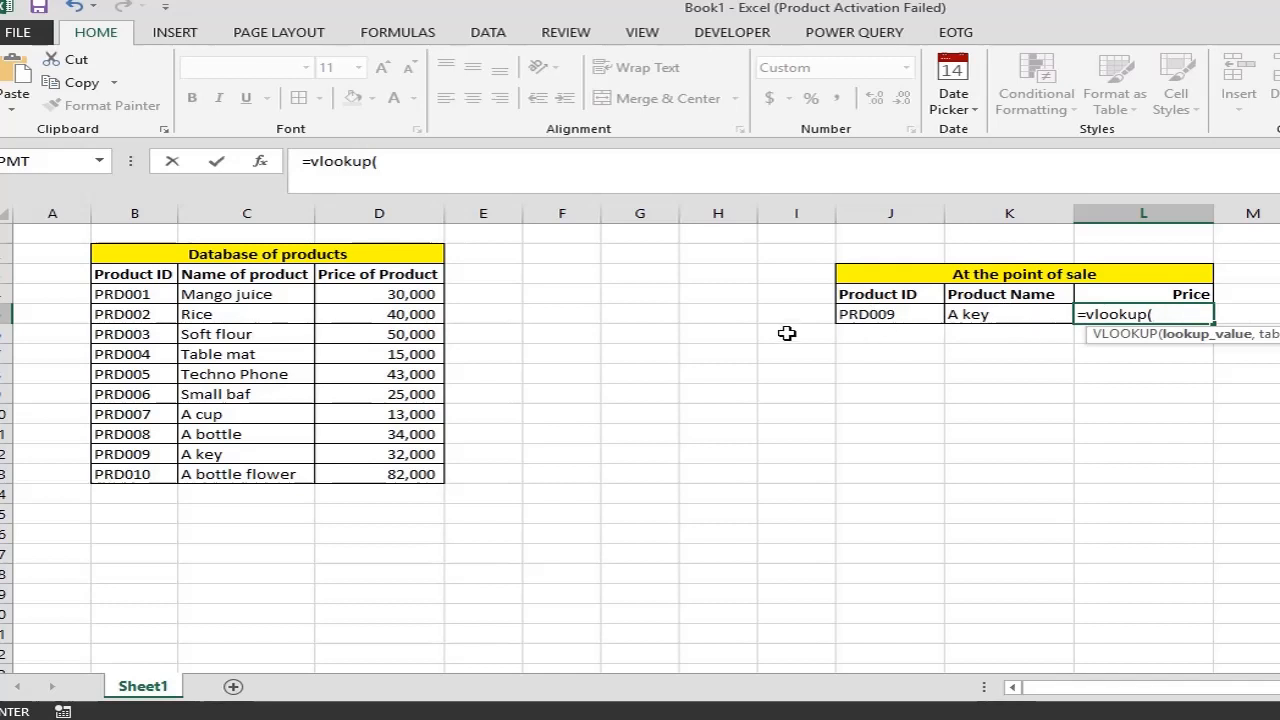
pyautogui.click(873, 313)
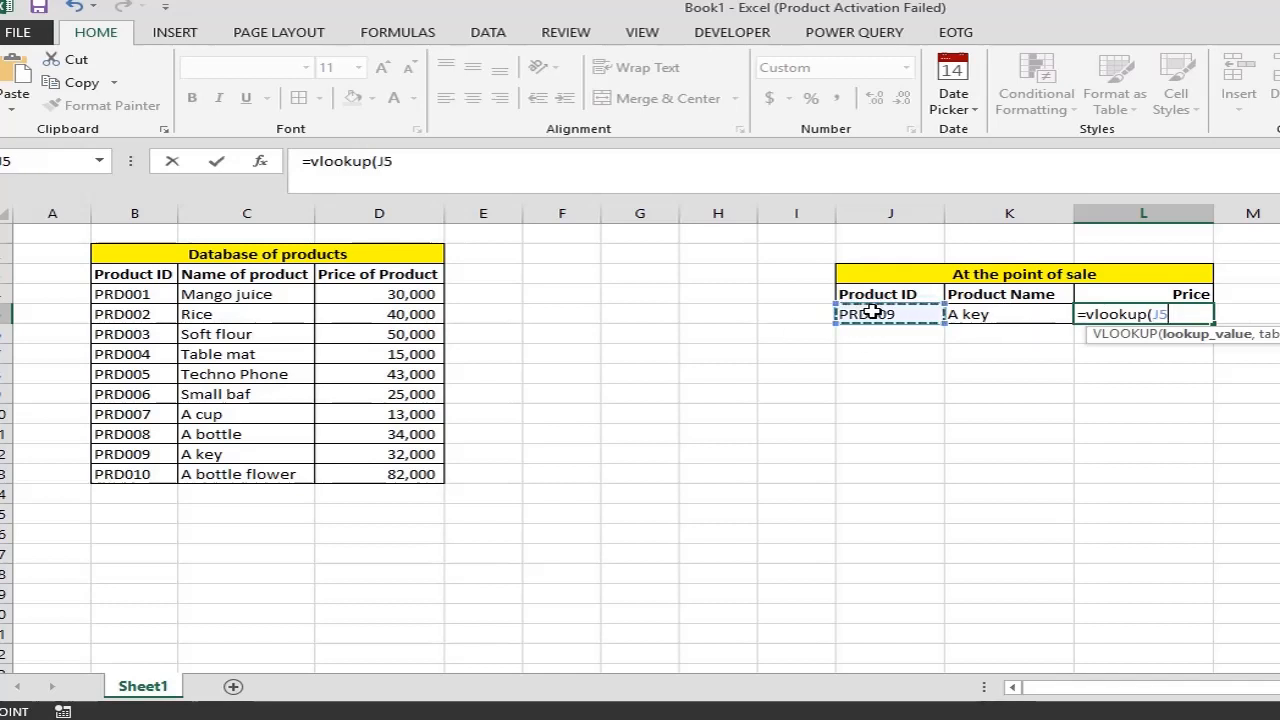
pyautogui.write(',')
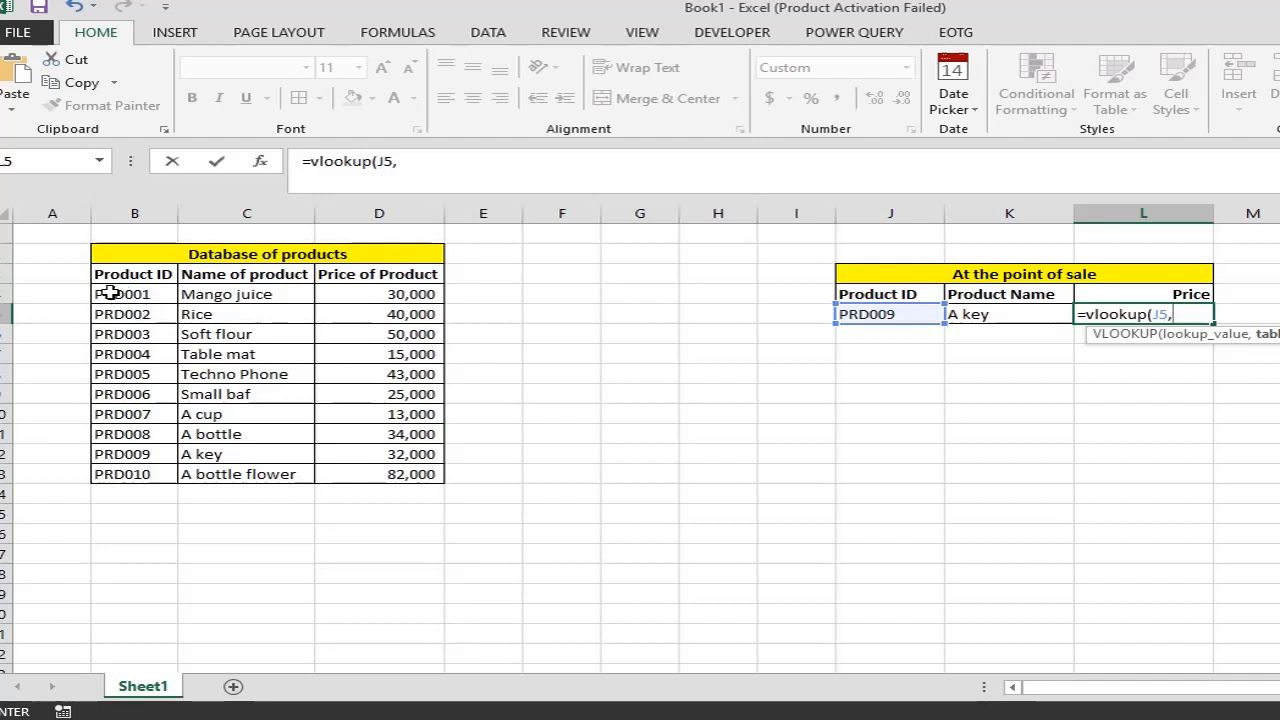
pyautogui.moveTo(110, 292); pyautogui.dragTo(385, 477)
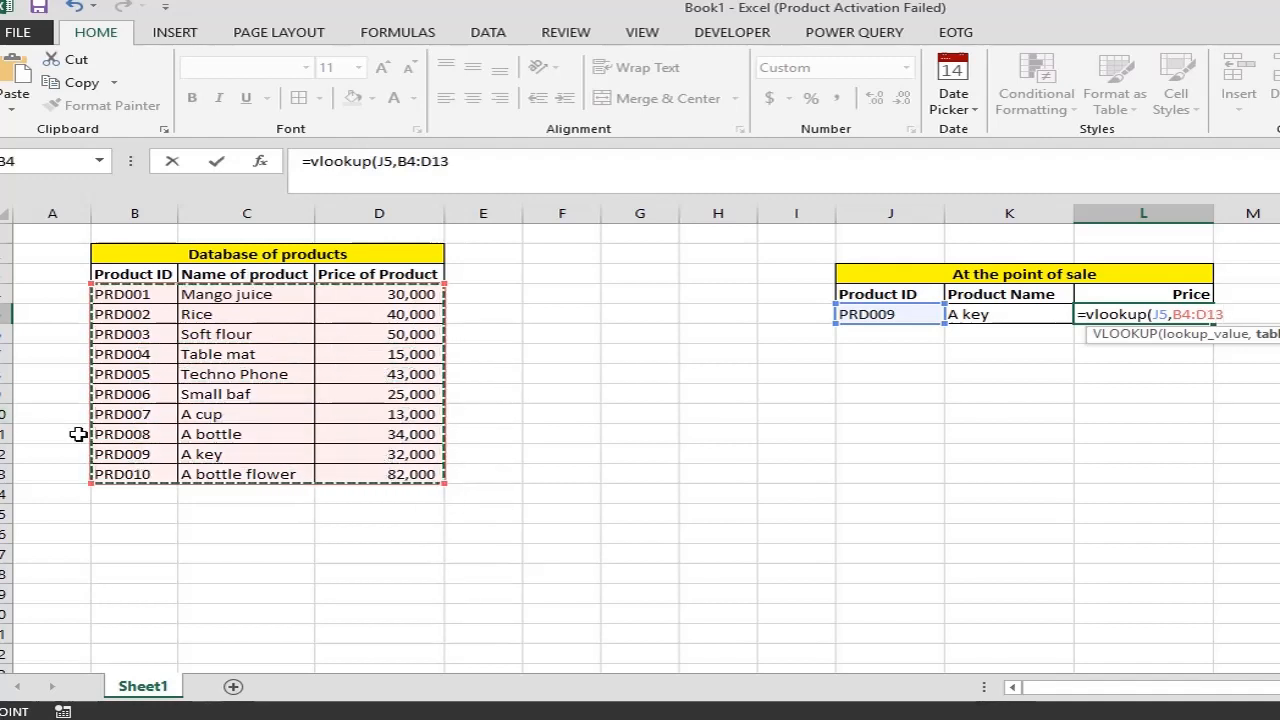
pyautogui.write(',')
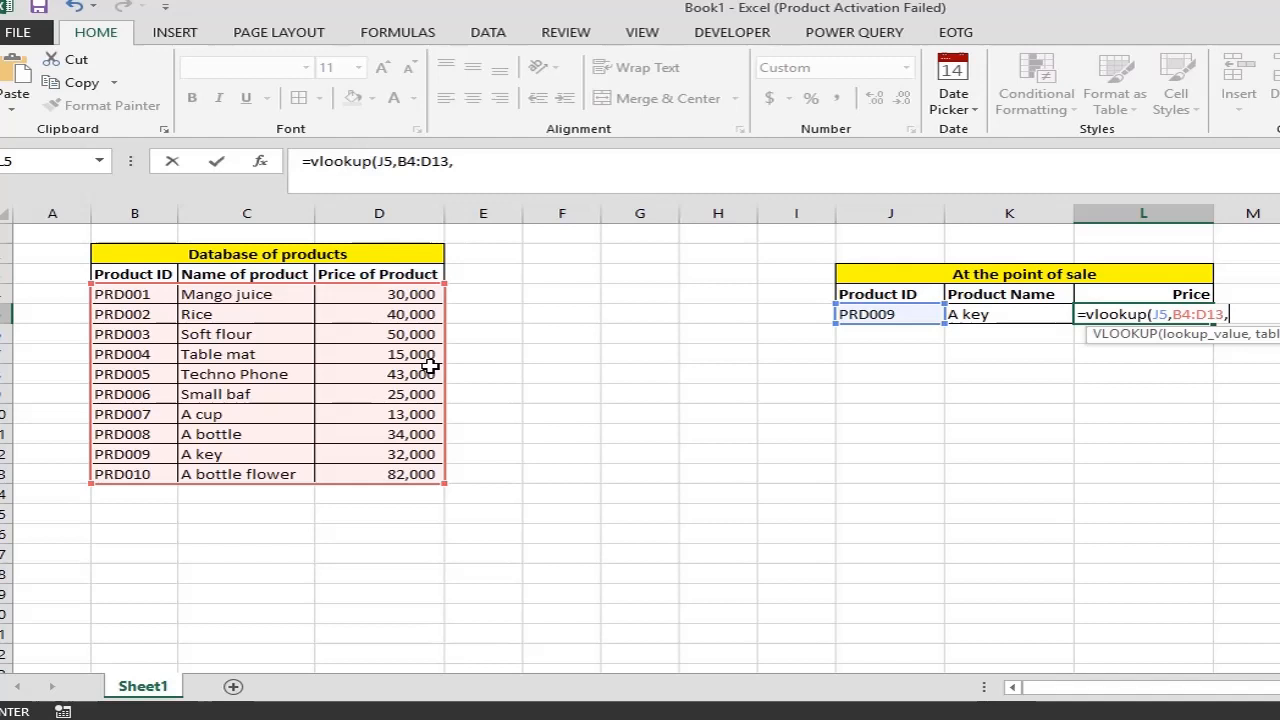
pyautogui.write('3,')
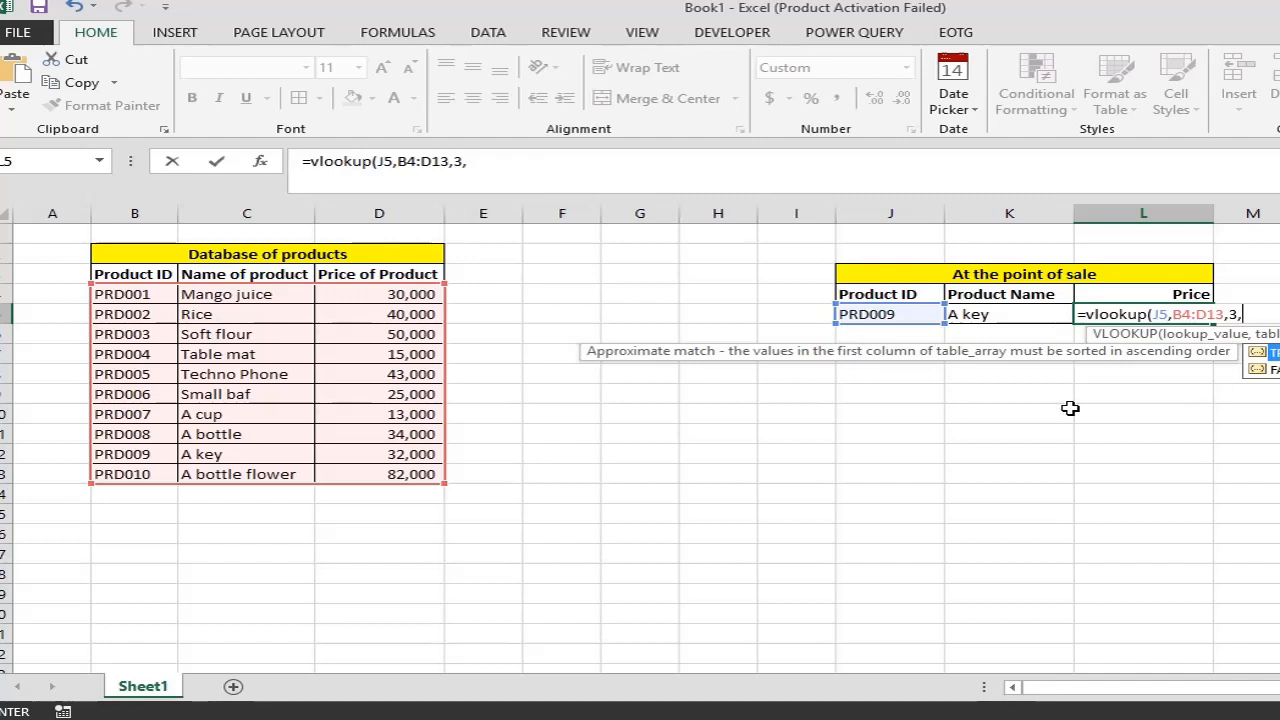
pyautogui.write('alse)')
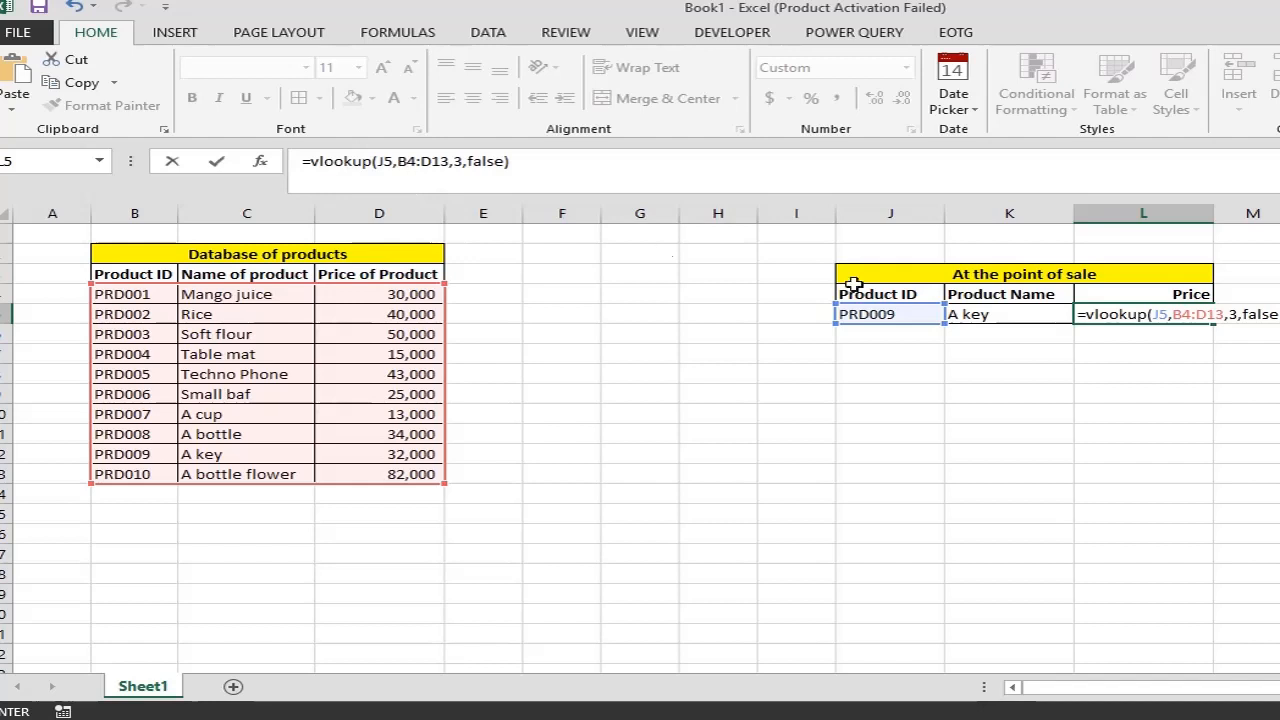
# - Make the B4:D13 table range in the L5 formula absolute as $B$4:$D$13 and commit the formula
pyautogui.click(397, 162)
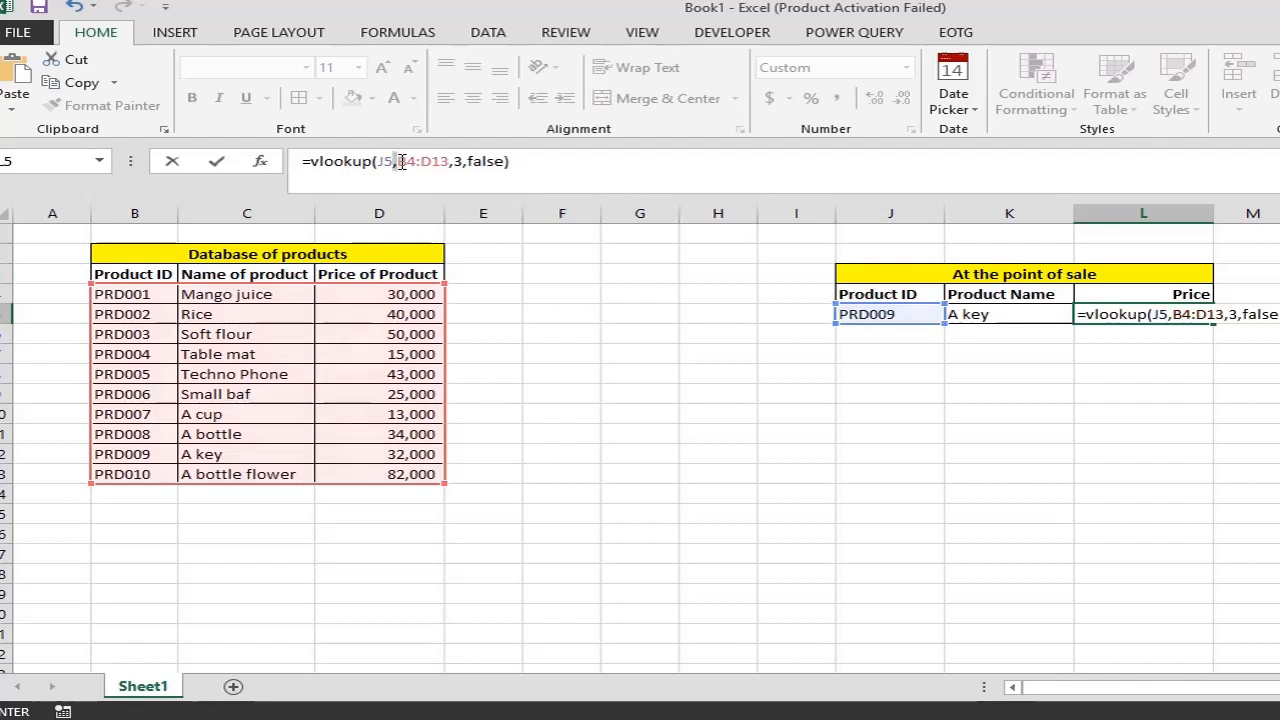
pyautogui.click(399, 162)
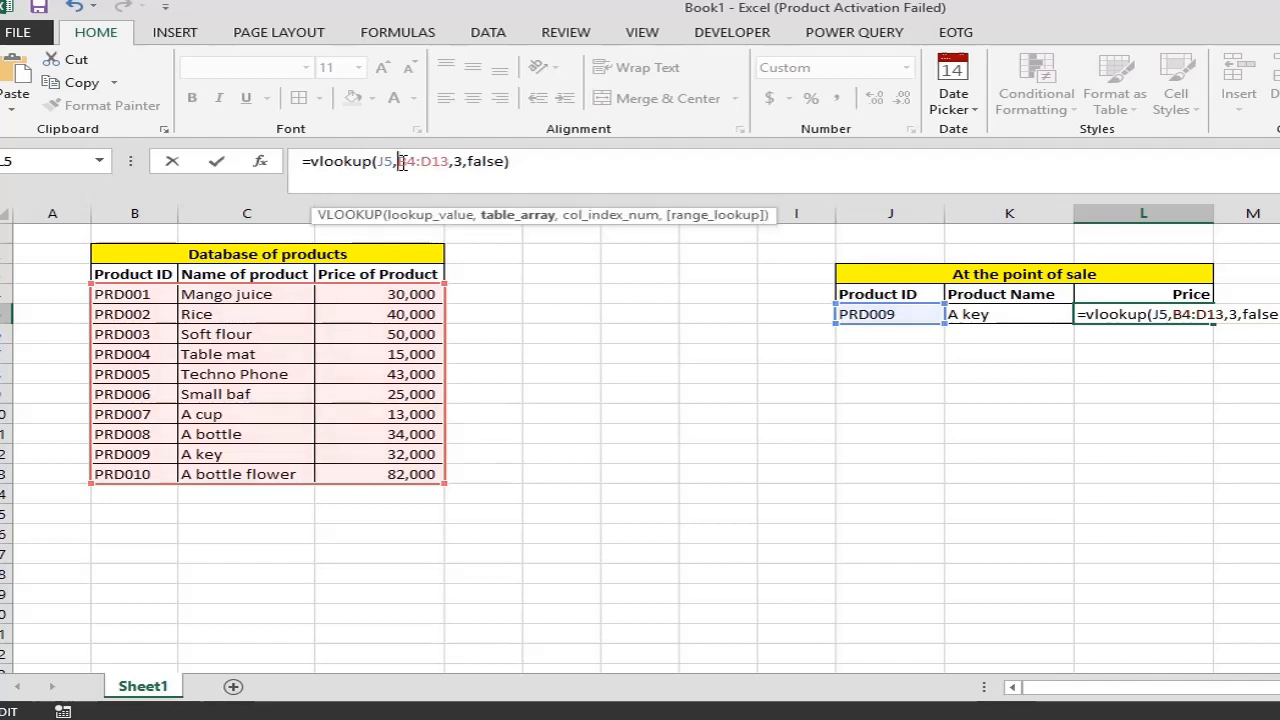
pyautogui.moveTo(404, 162); pyautogui.dragTo(437, 160)
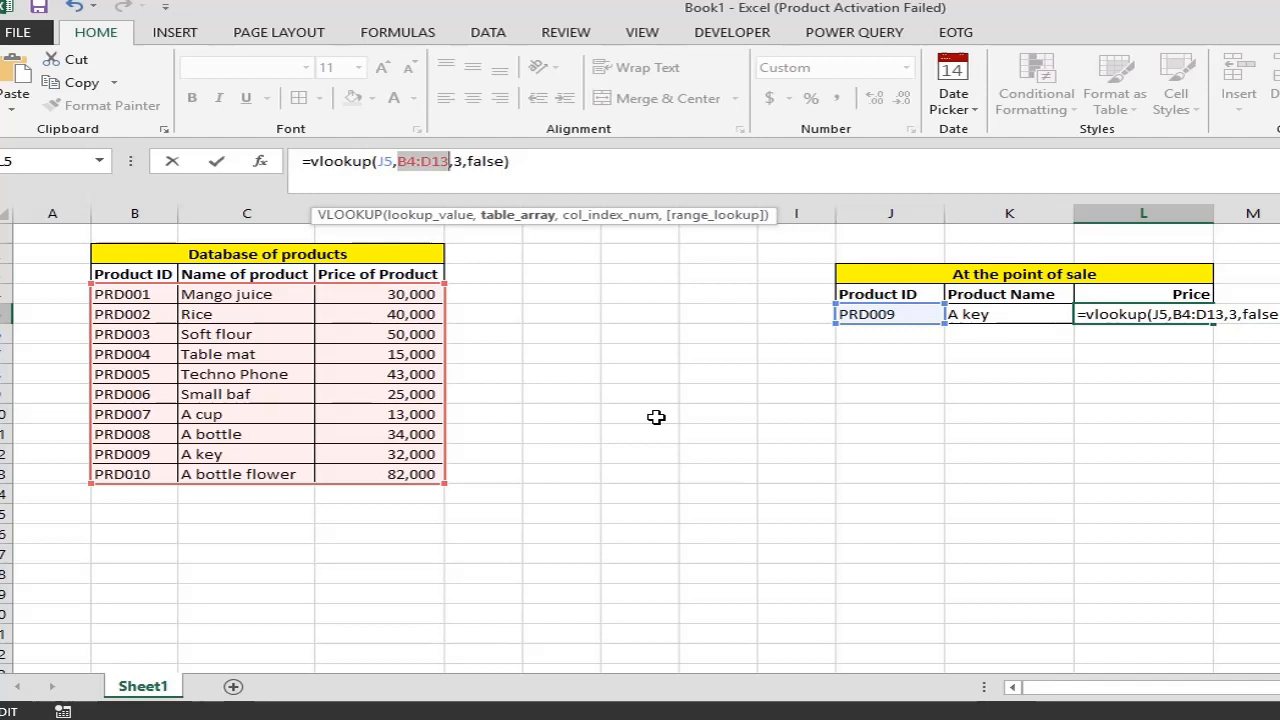
pyautogui.press('F4')
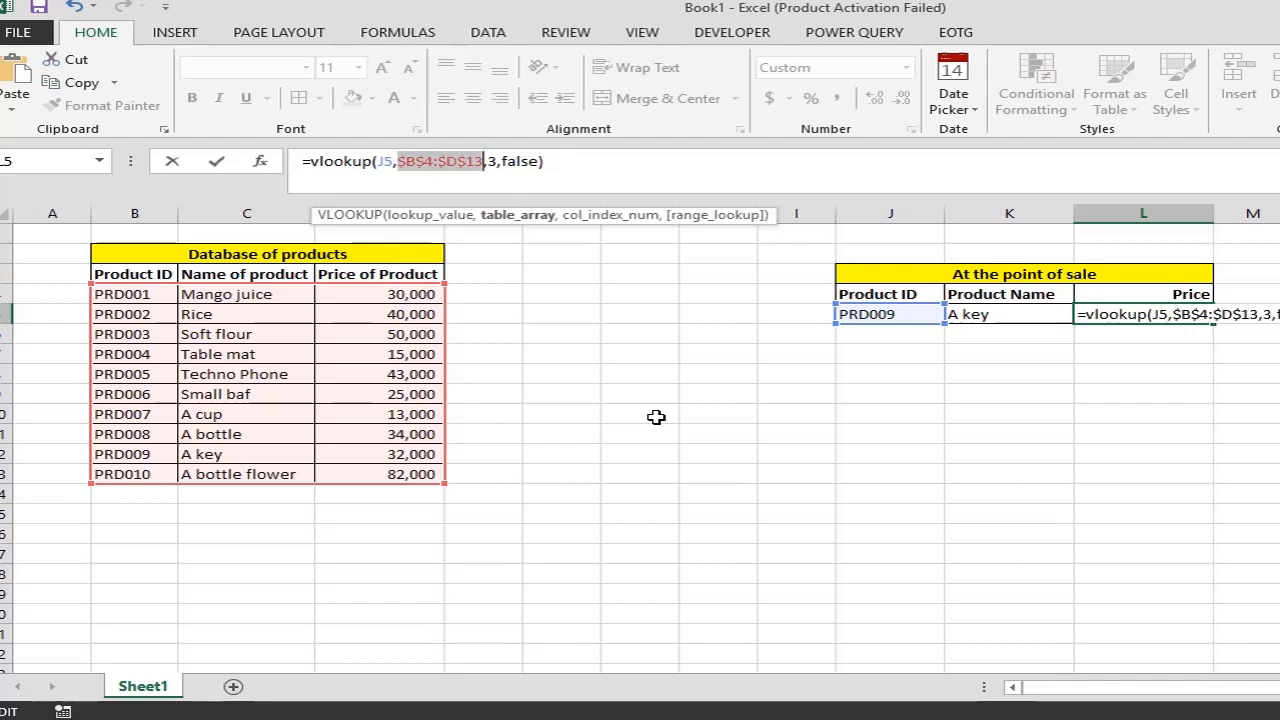
pyautogui.press('Return')
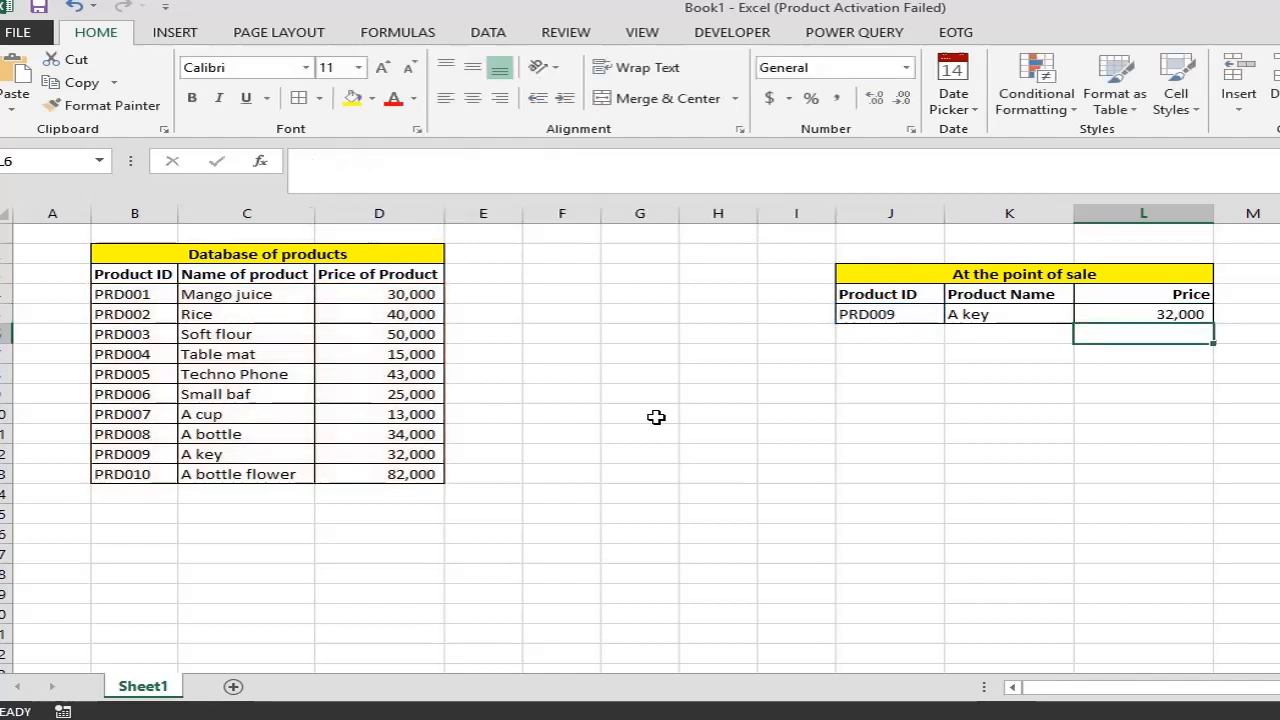
# - Compare the L5 price with the PRD009 database row and fill the price formula down to L6
pyautogui.click(1166, 316)
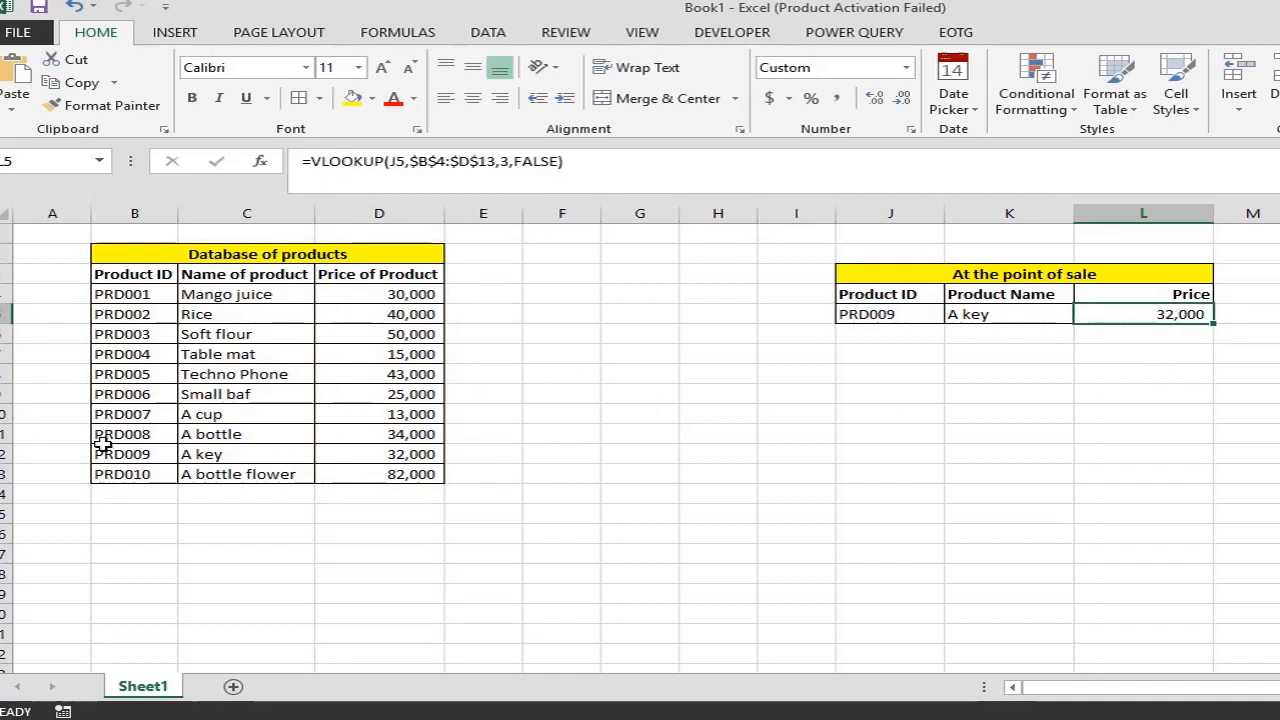
pyautogui.moveTo(110, 453); pyautogui.dragTo(416, 454)
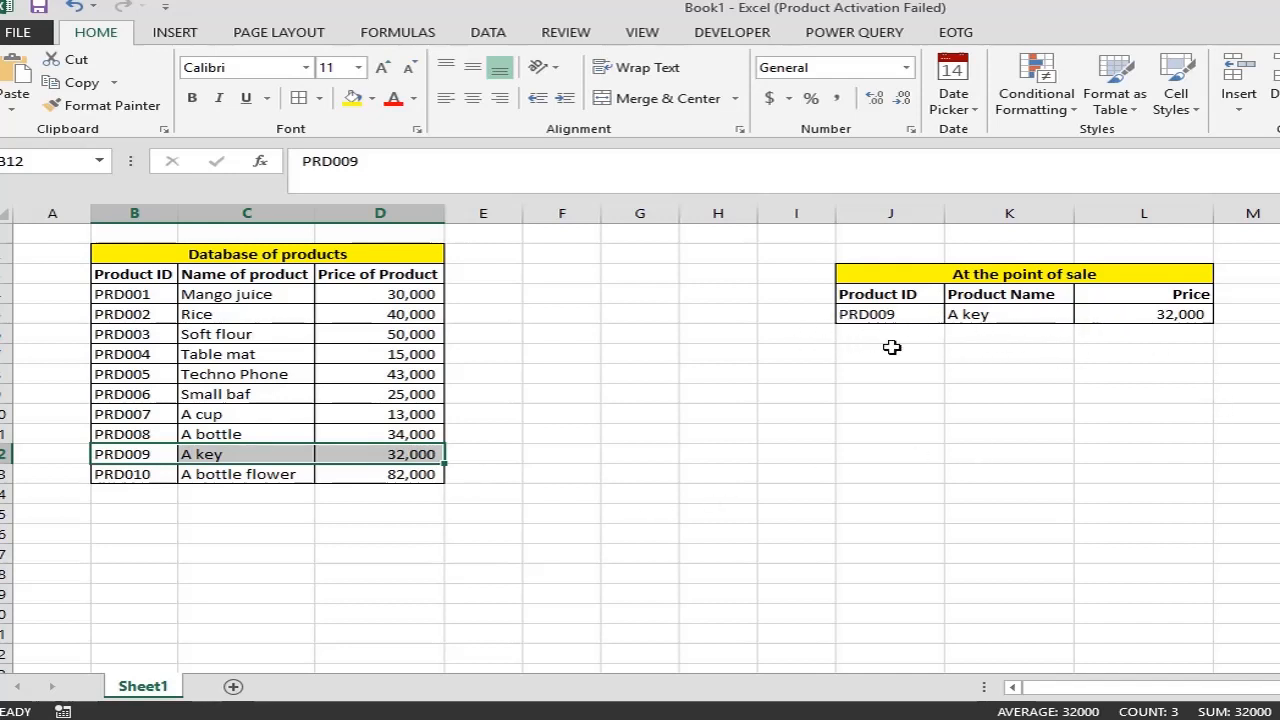
pyautogui.click(1126, 314)
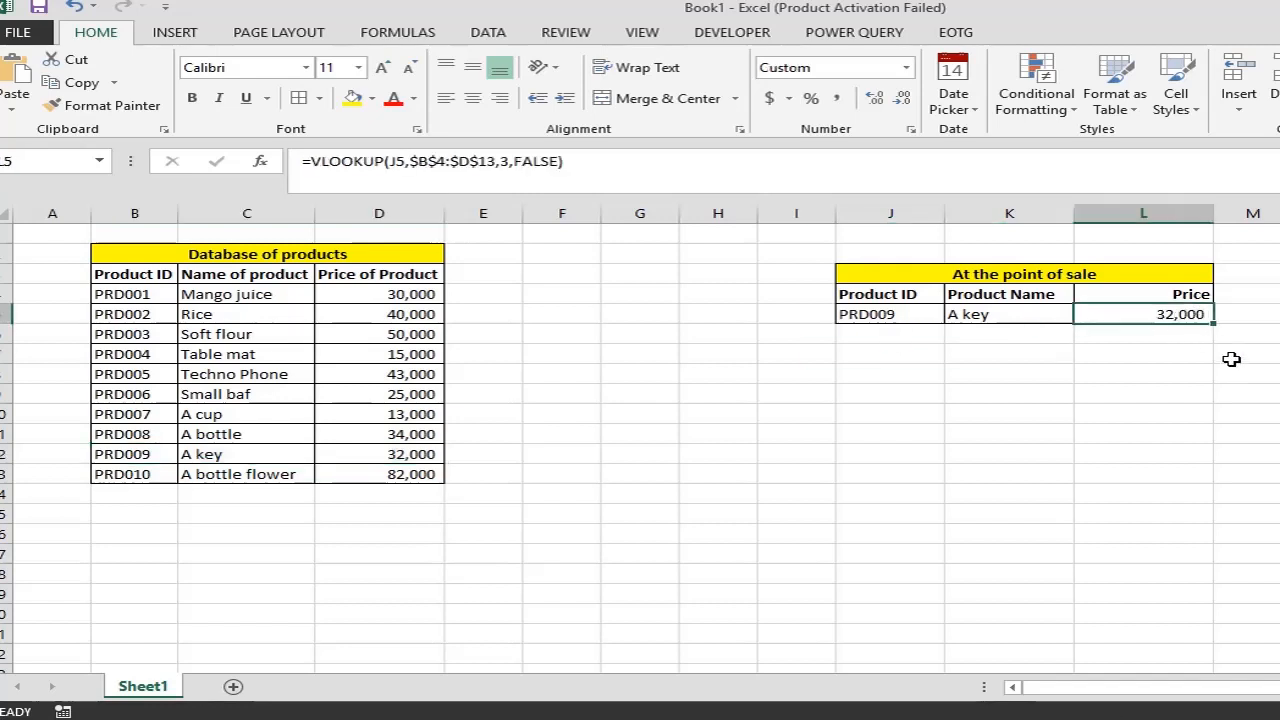
pyautogui.moveTo(1214, 323); pyautogui.dragTo(1219, 344)
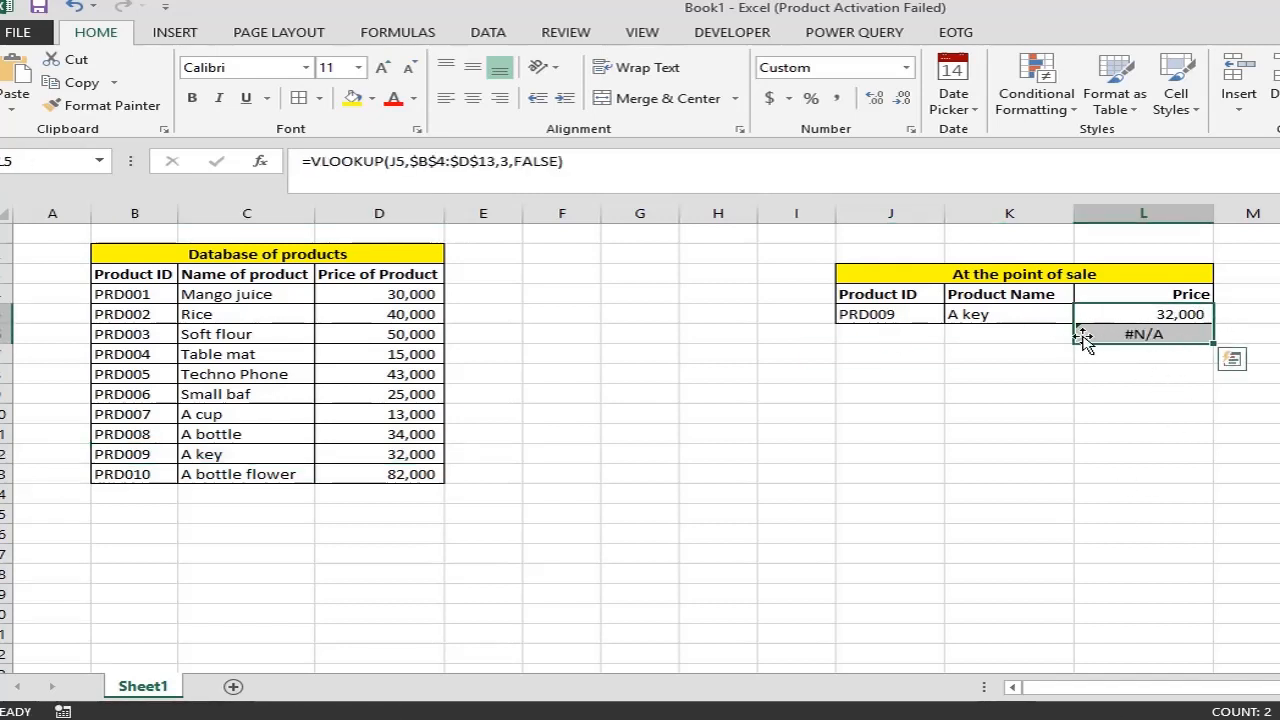
# - Enter the product ID PRD003 in J6 of the point-of-sale table
pyautogui.click(884, 336)
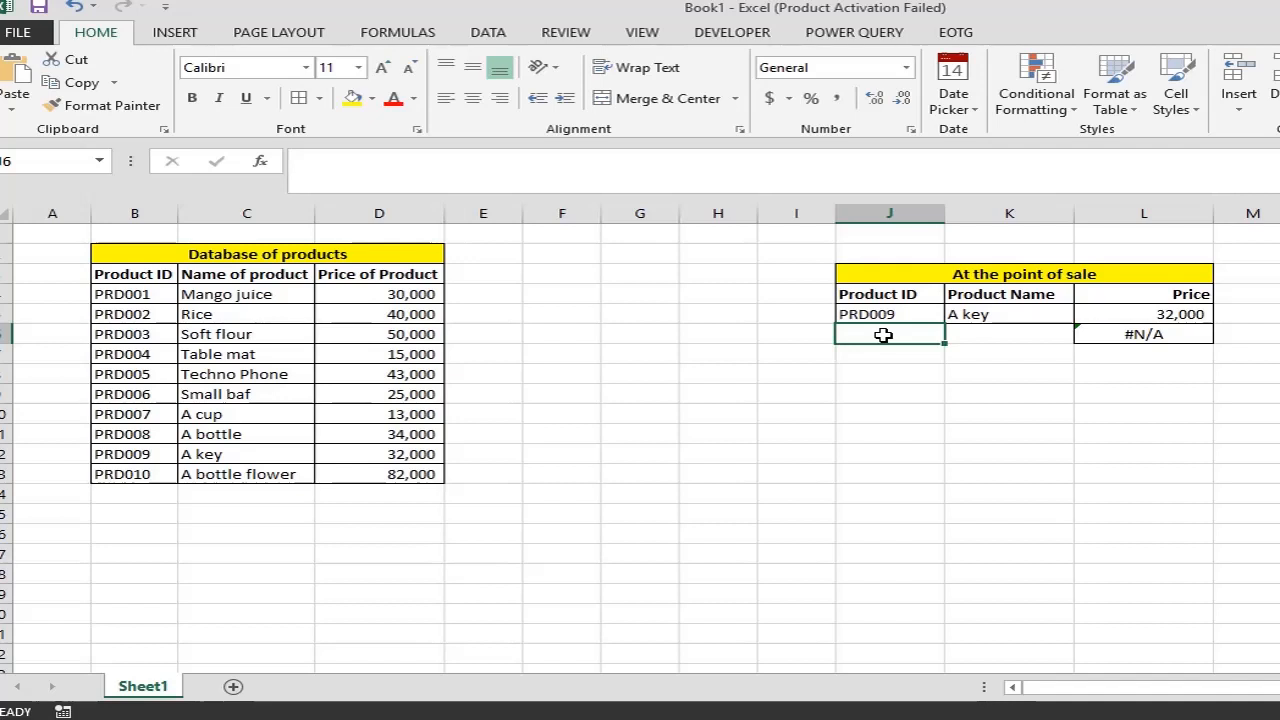
pyautogui.write('PRD009')
pyautogui.press('BackSpace')
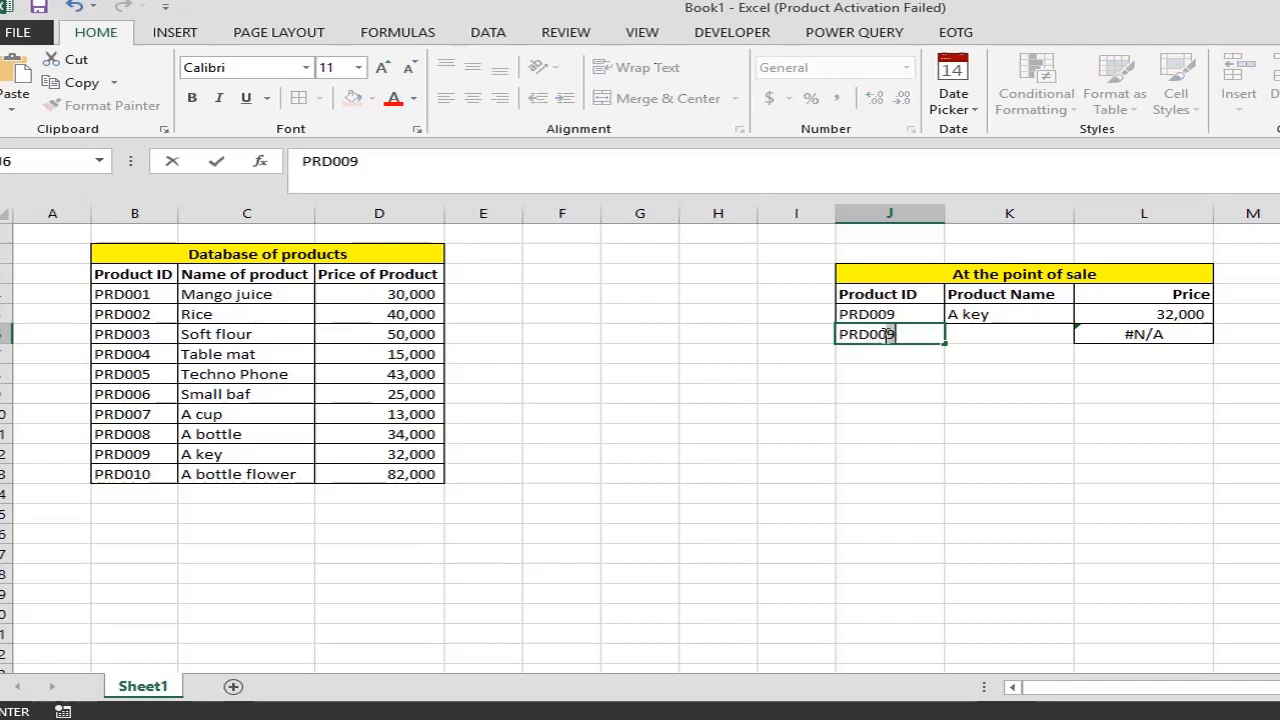
pyautogui.write('3')
pyautogui.press('Tab')
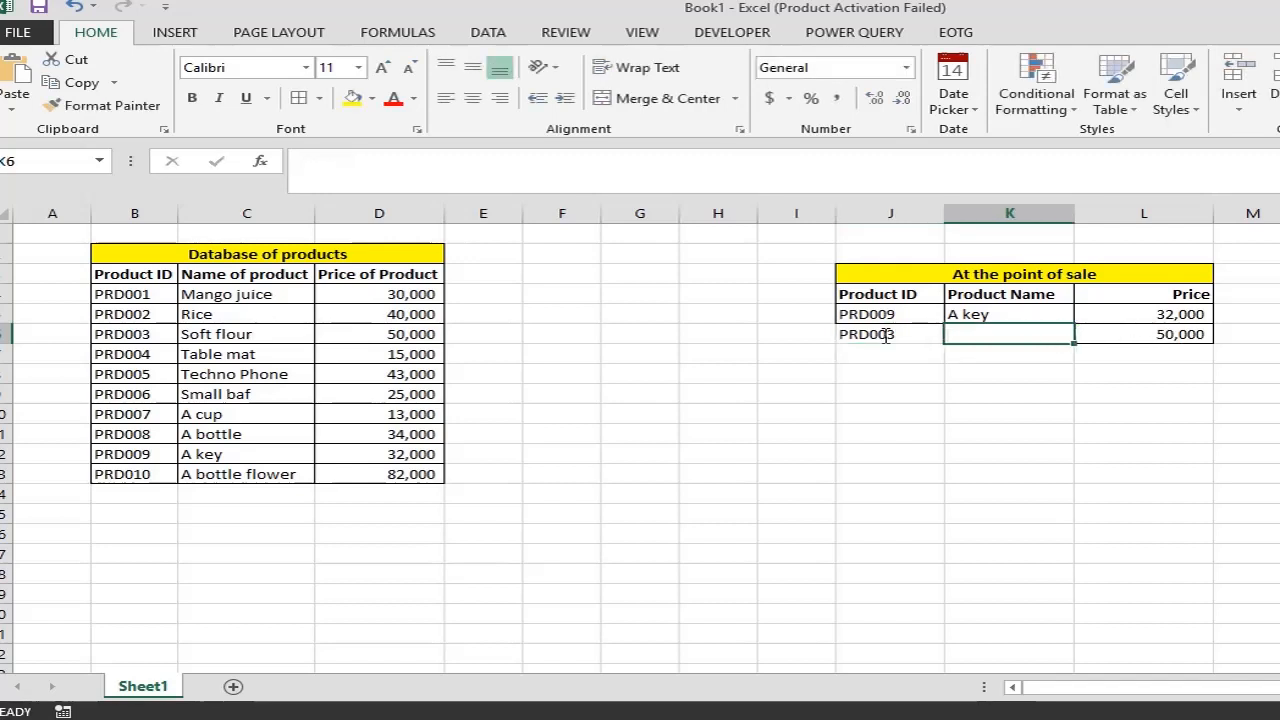
# - Check the PRD003 row in the database and enter the product name "Soft flour" in K6
pyautogui.moveTo(135, 334); pyautogui.dragTo(346, 337)
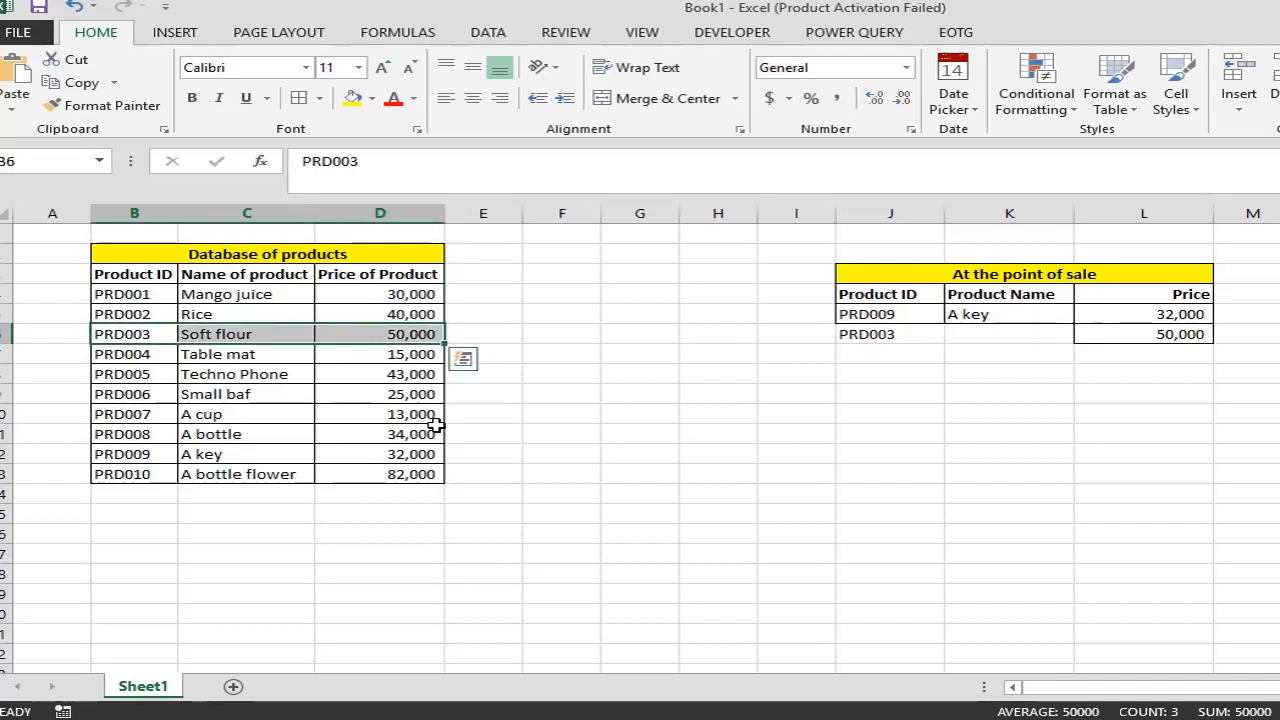
pyautogui.click(1012, 333)
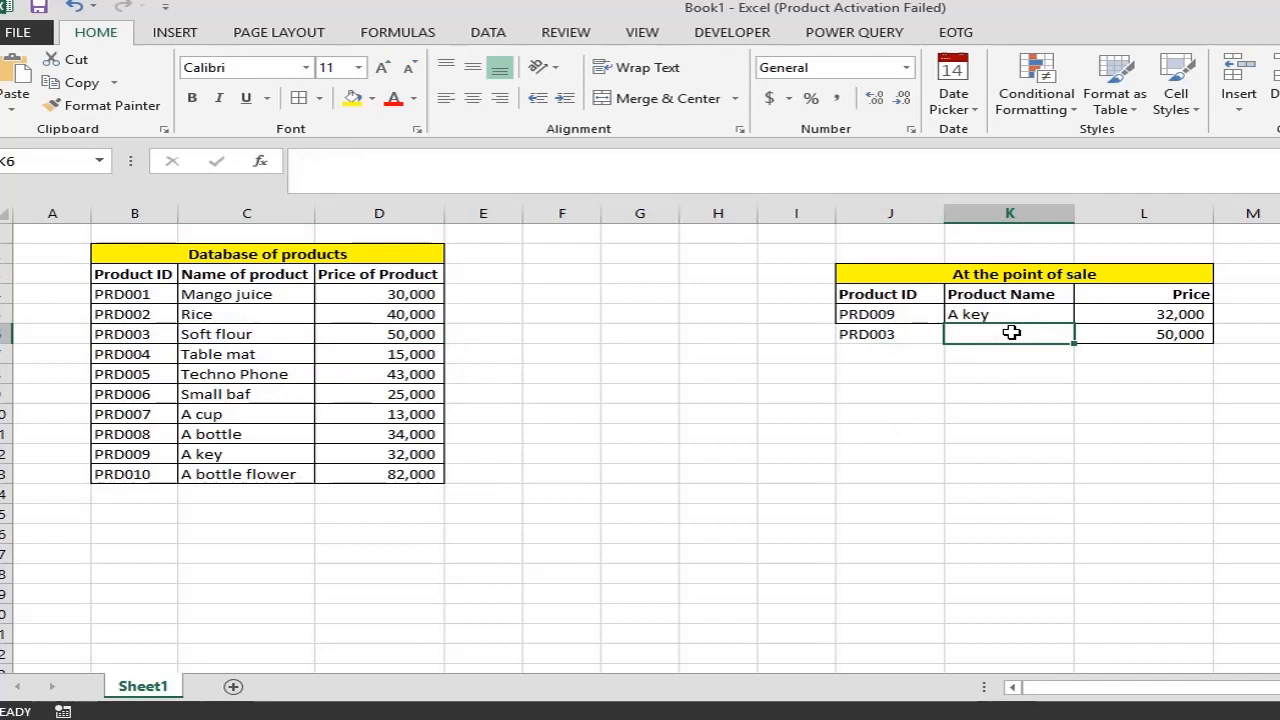
pyautogui.write('Soft')
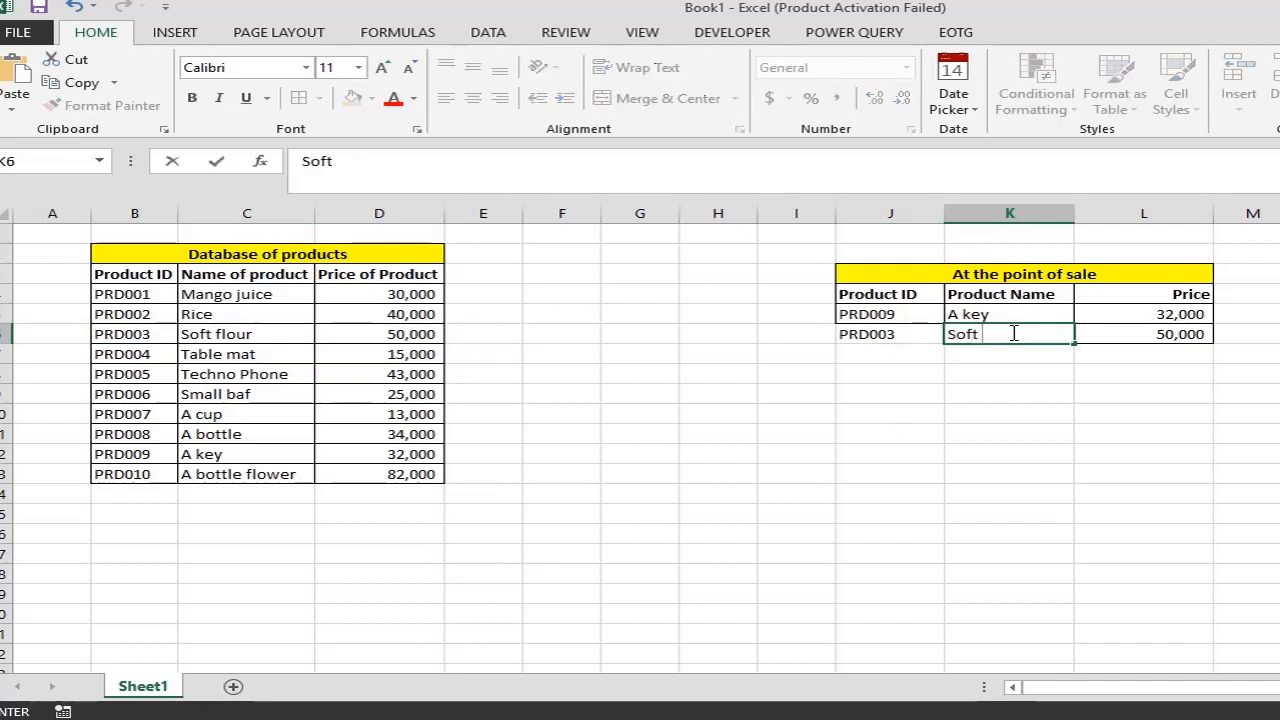
pyautogui.write(' flour')
# - Copy the Product Name and Price columns K4:L6 to J10 and widen column J to fit its header
pyautogui.moveTo(860, 314); pyautogui.dragTo(988, 338)
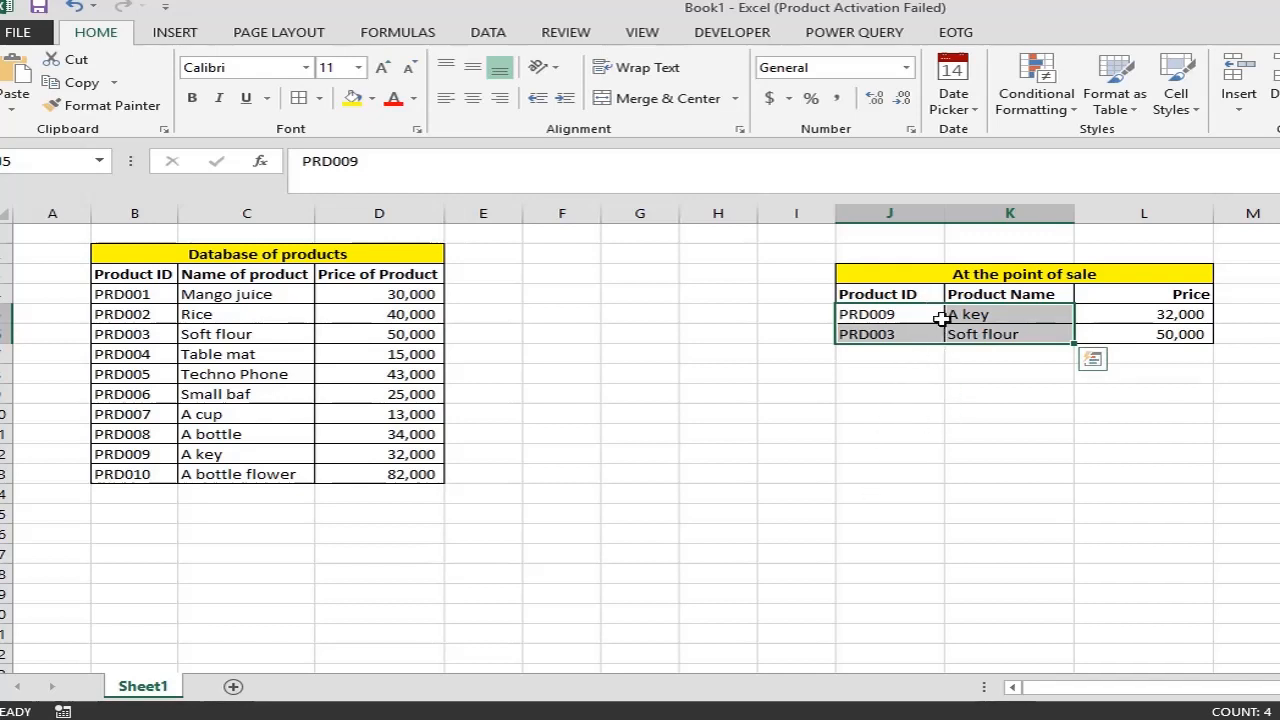
pyautogui.moveTo(968, 294); pyautogui.dragTo(1111, 334)
pyautogui.hotkey('ctrl', 'c')
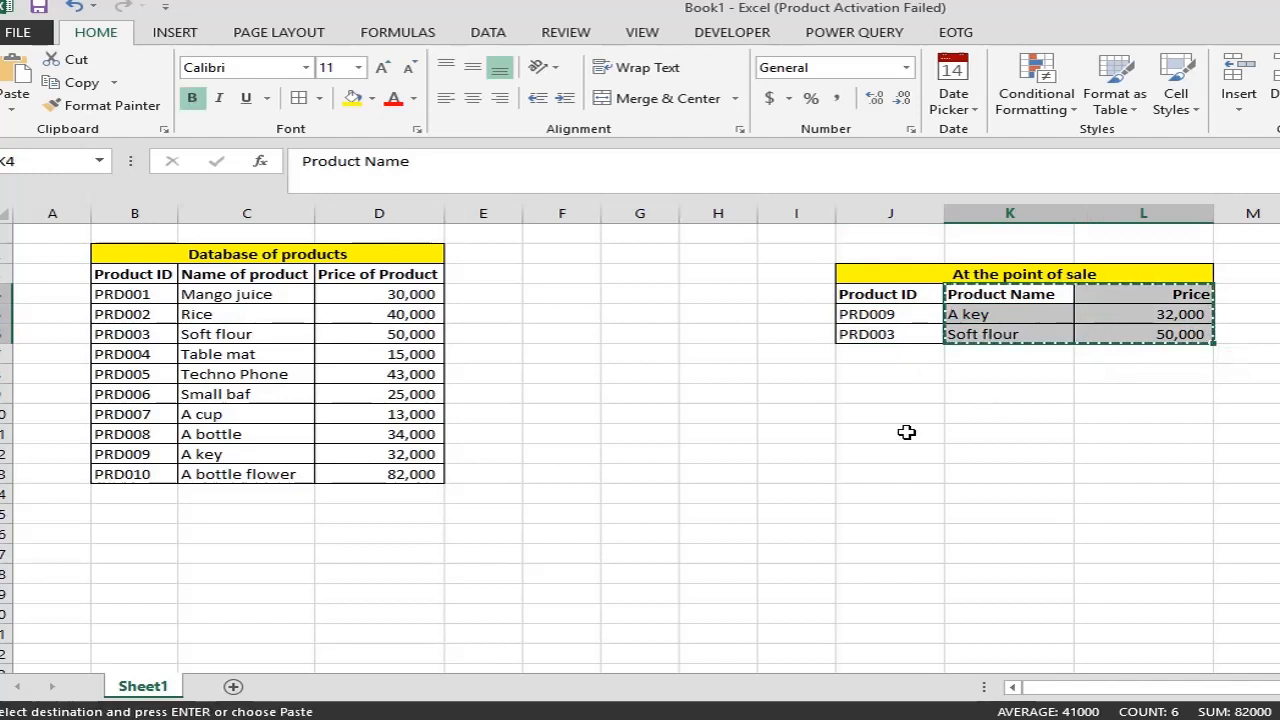
pyautogui.click(887, 418)
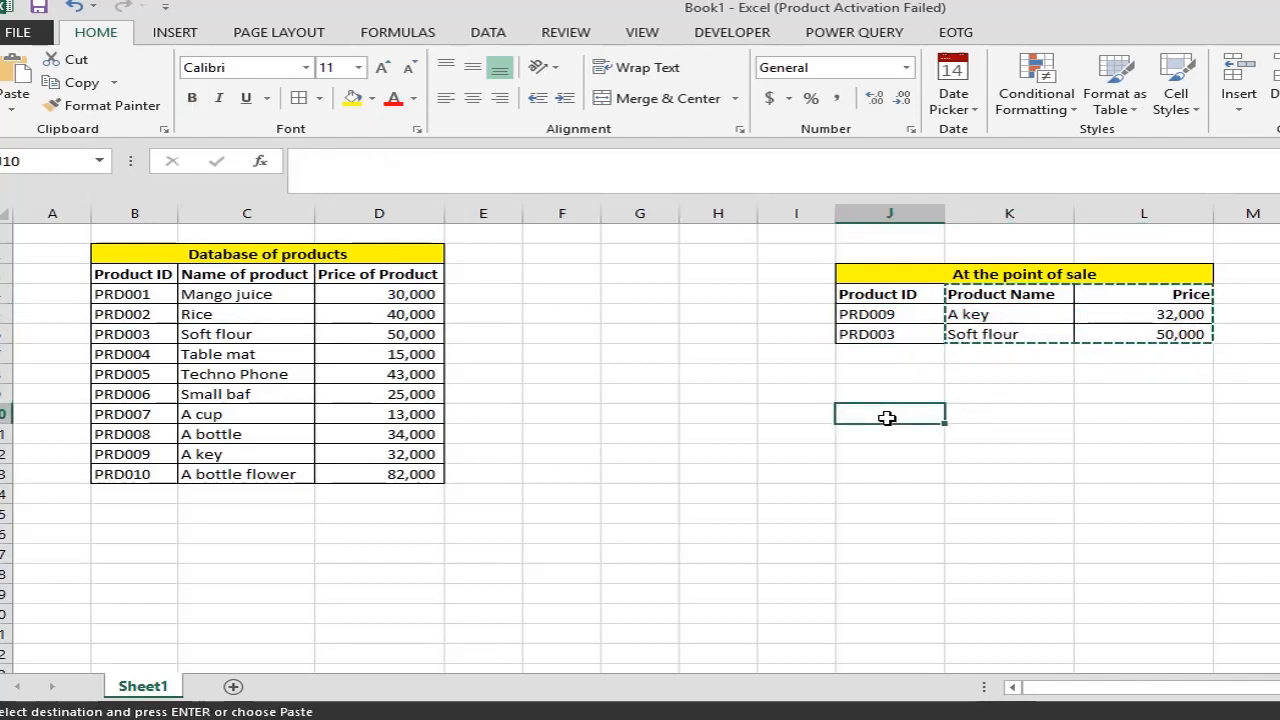
pyautogui.hotkey('ctrl', 'v')
pyautogui.click(1034, 514)
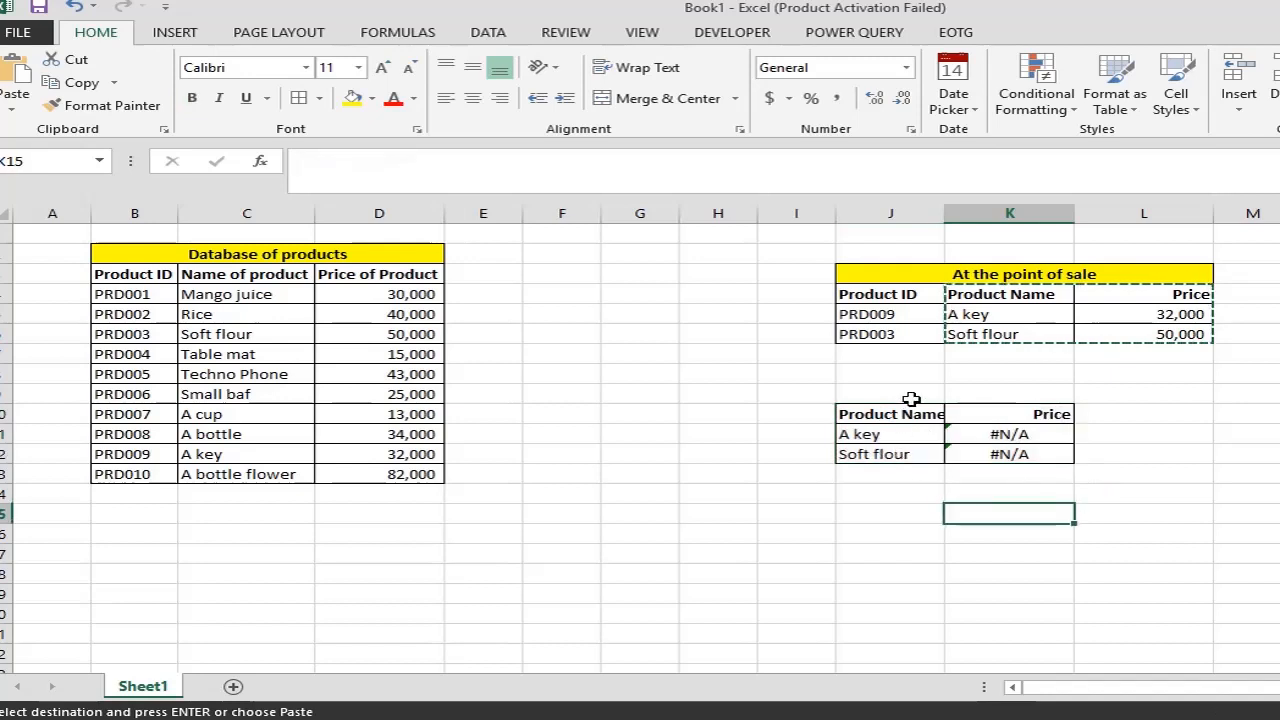
pyautogui.moveTo(943, 217); pyautogui.dragTo(951, 217)
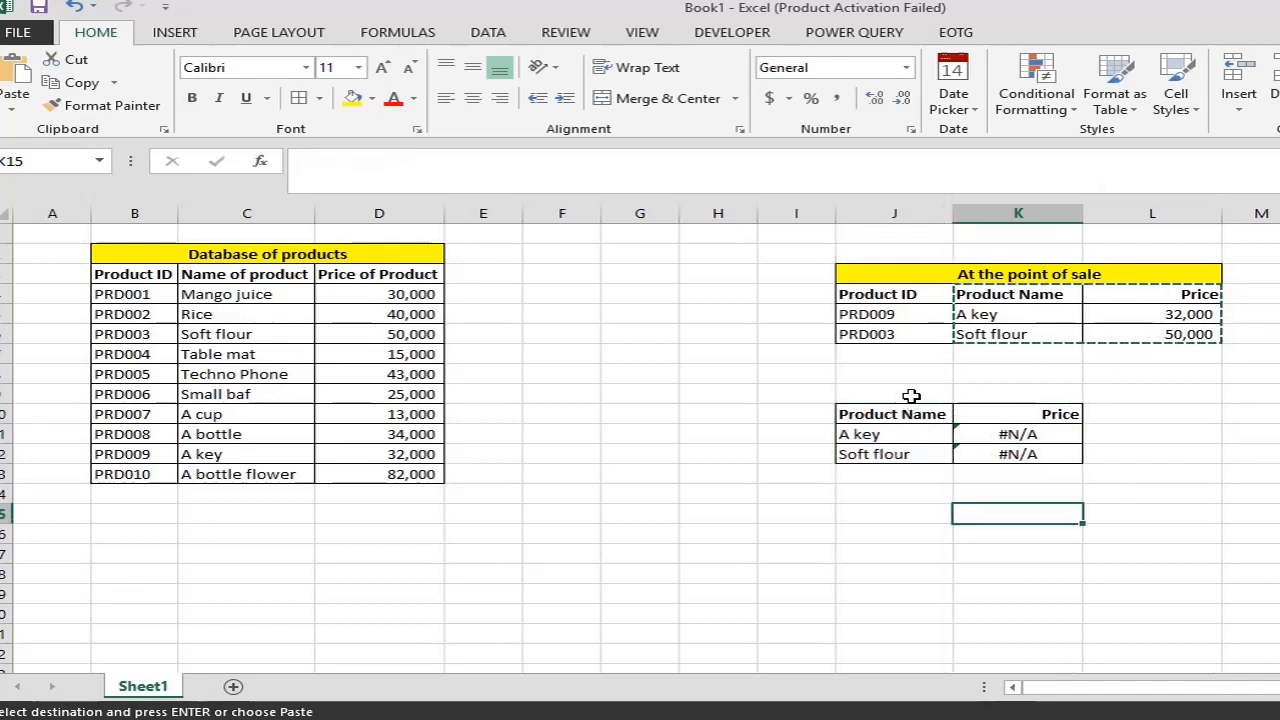
# - Merge and center J9:K9 above the copied table and enter the title "Point of sale"
pyautogui.moveTo(914, 398); pyautogui.dragTo(991, 394)
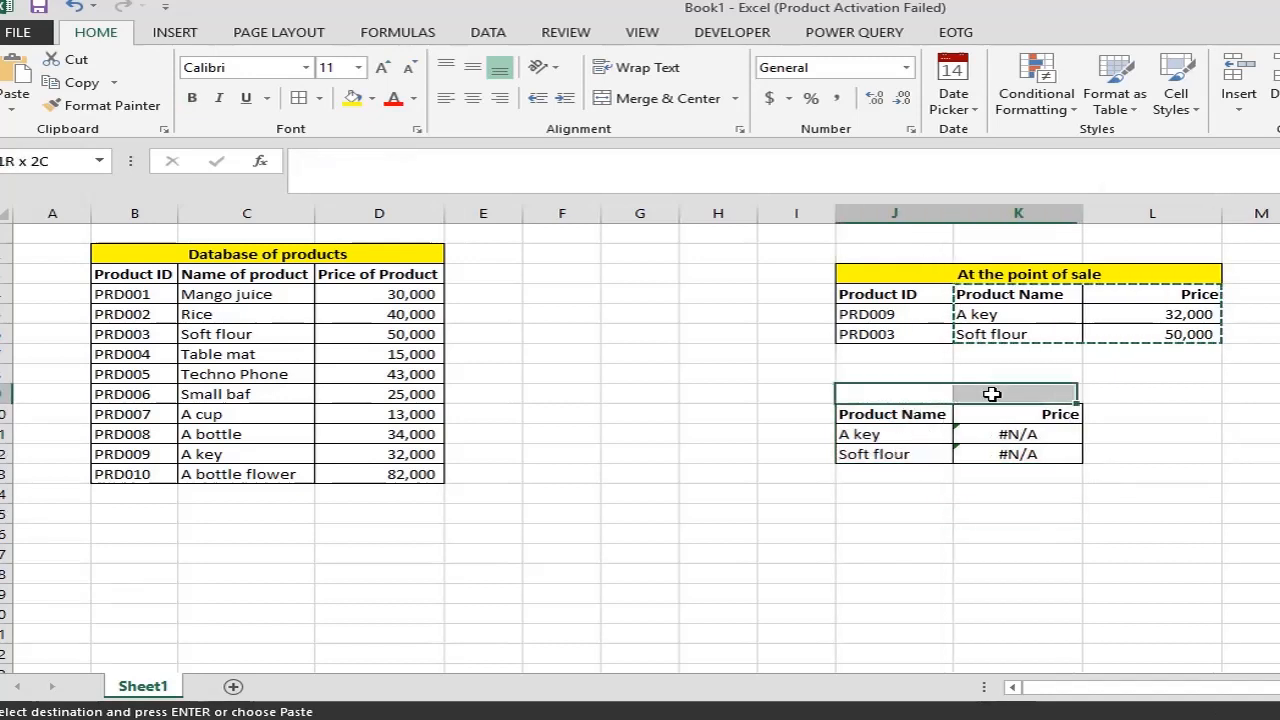
pyautogui.click(607, 101)
pyautogui.write('Point of sale')
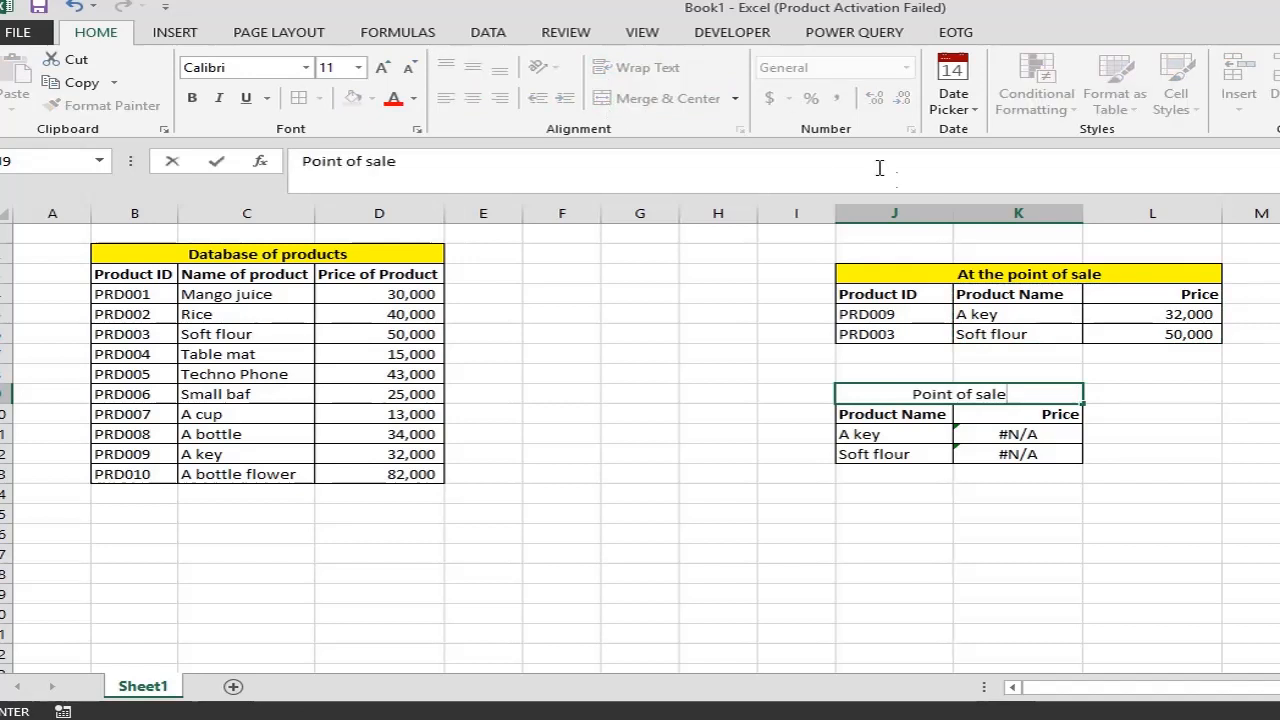
pyautogui.click(827, 607)
# - Format the "Point of sale" title with a yellow fill and bold text
pyautogui.click(925, 388)
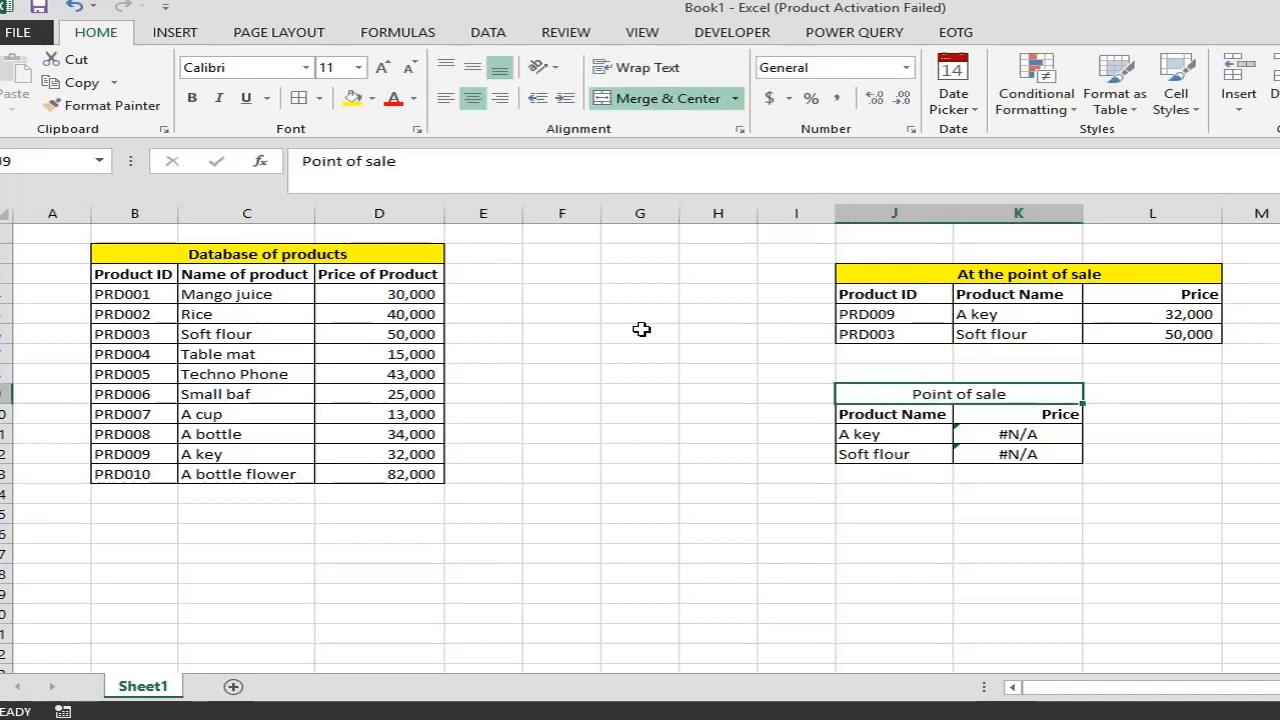
pyautogui.click(353, 100)
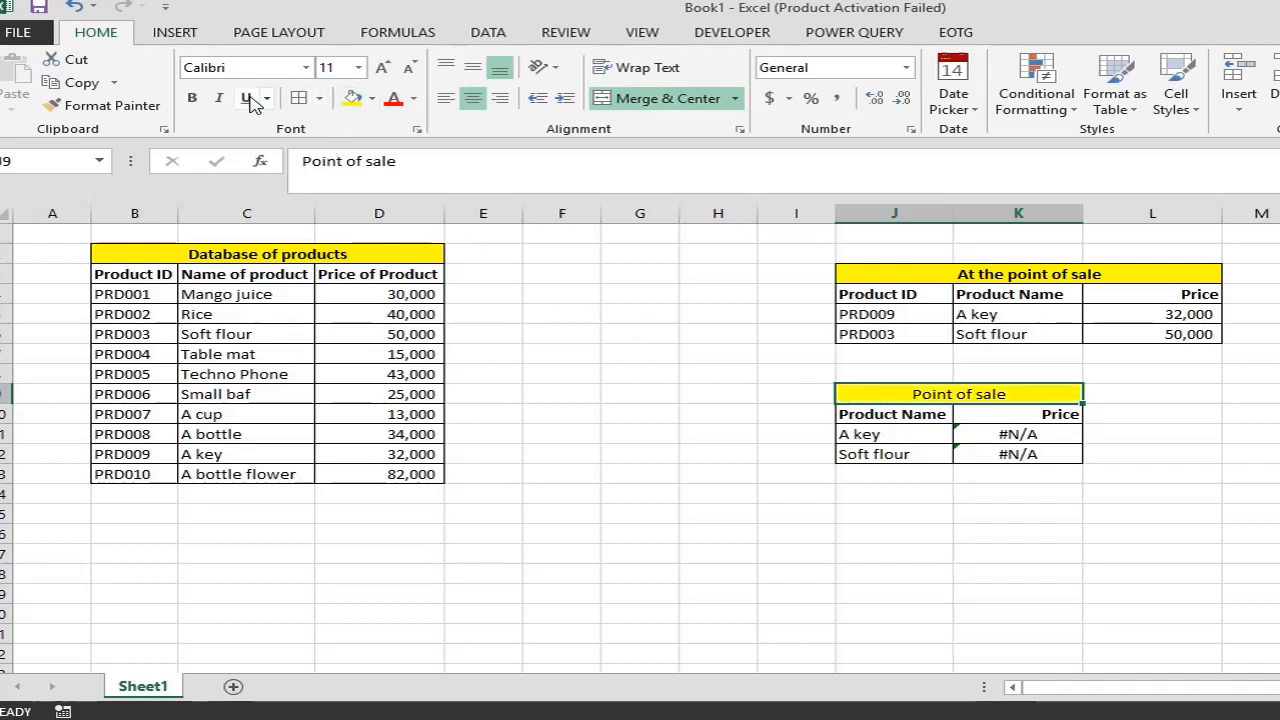
pyautogui.click(191, 98)
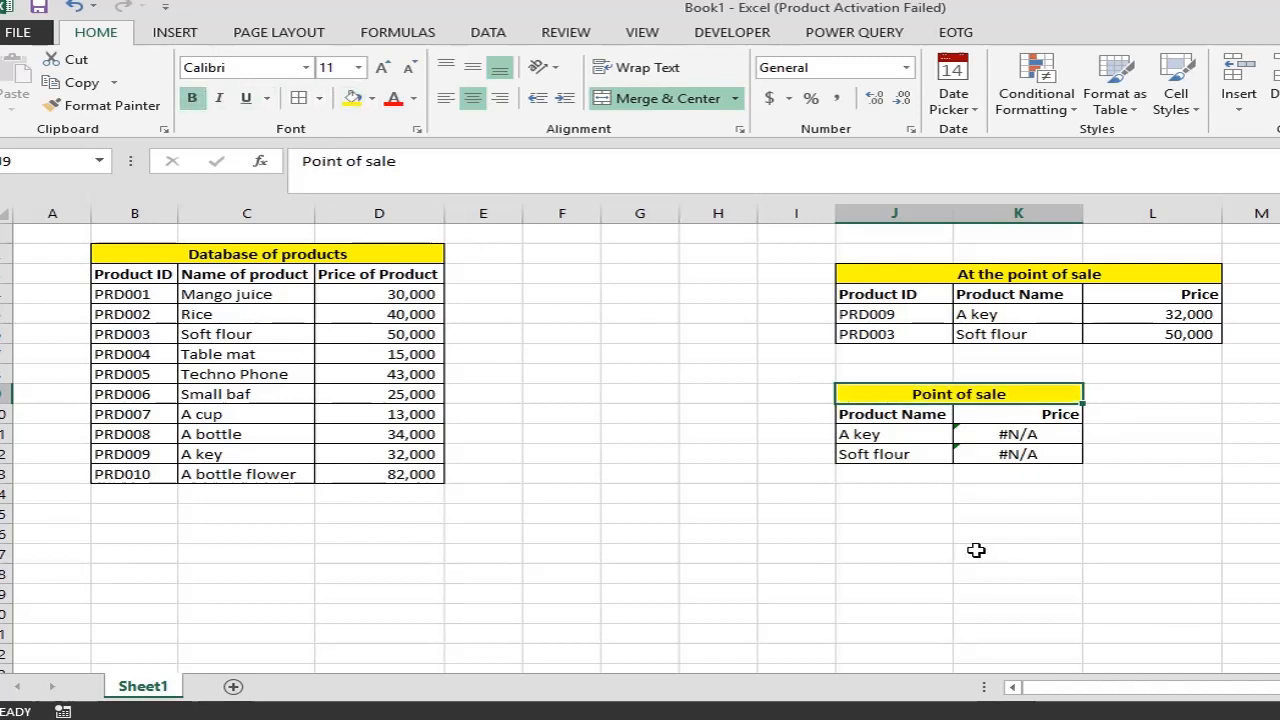
pyautogui.click(973, 550)
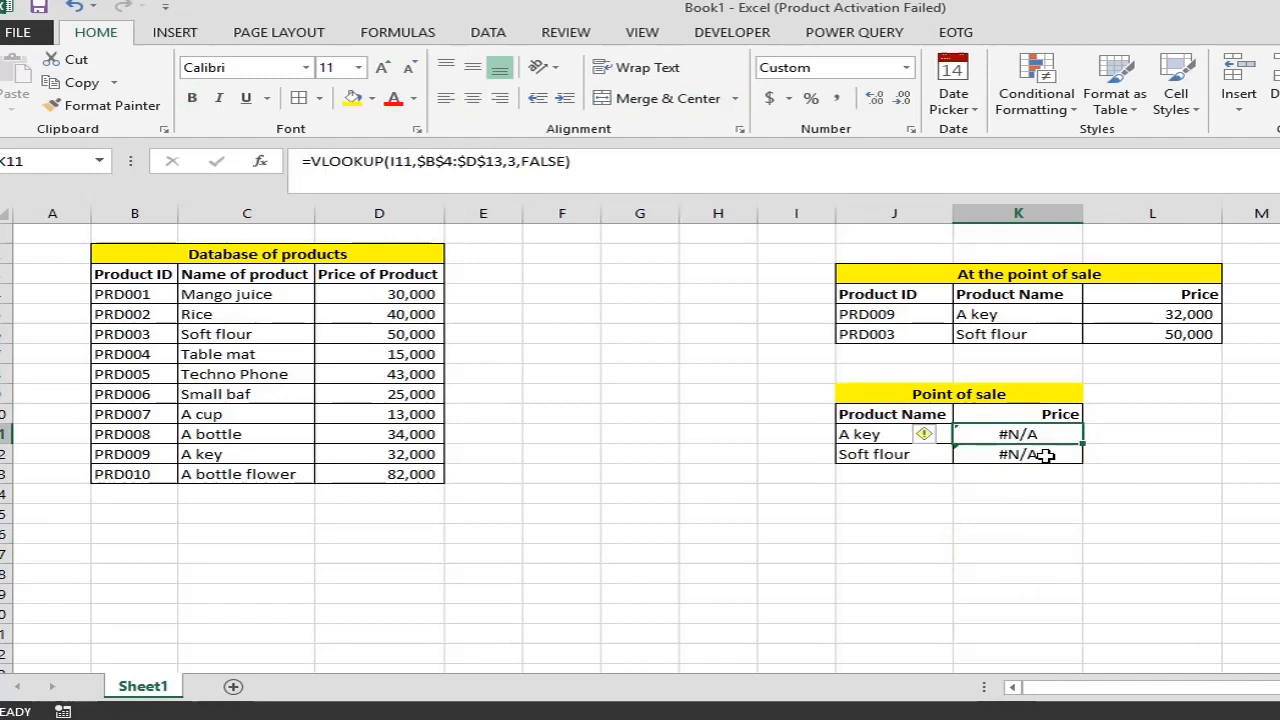
# - Check the copied price formulas in K11 and K12 and delete both
pyautogui.click(1056, 572)
pyautogui.click(1036, 438)
pyautogui.click(1035, 453)
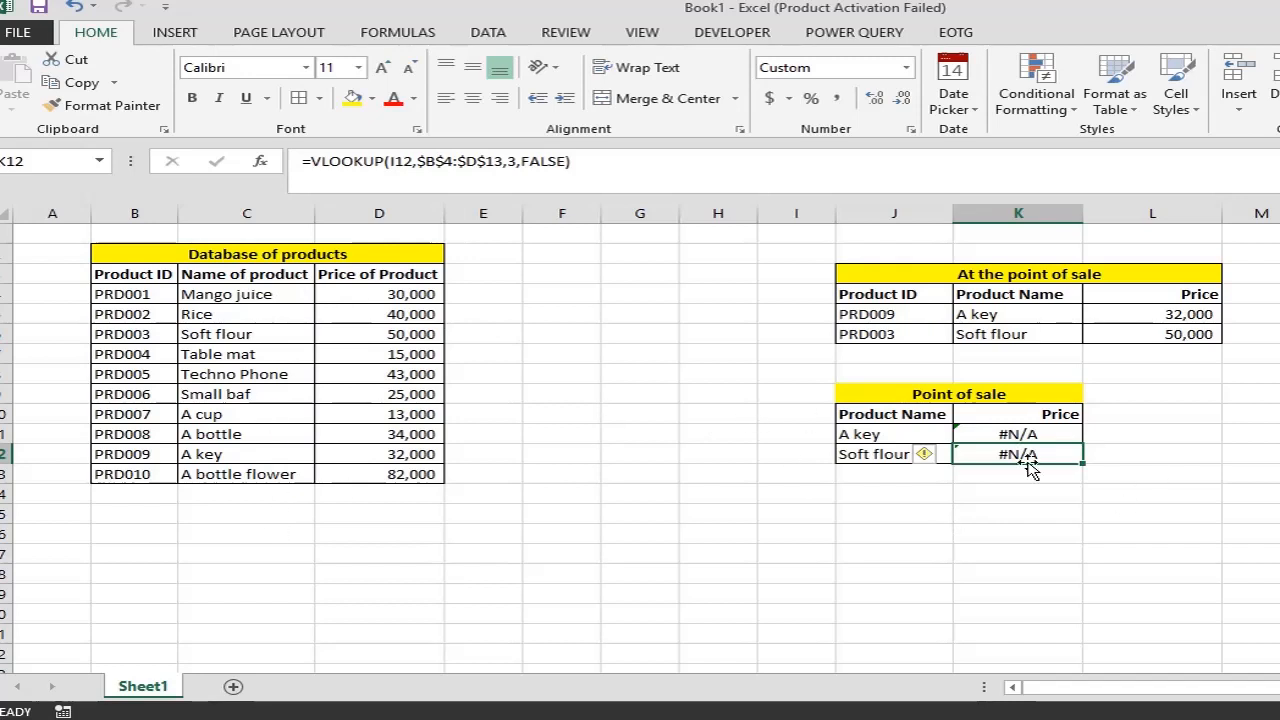
pyautogui.click(1052, 436)
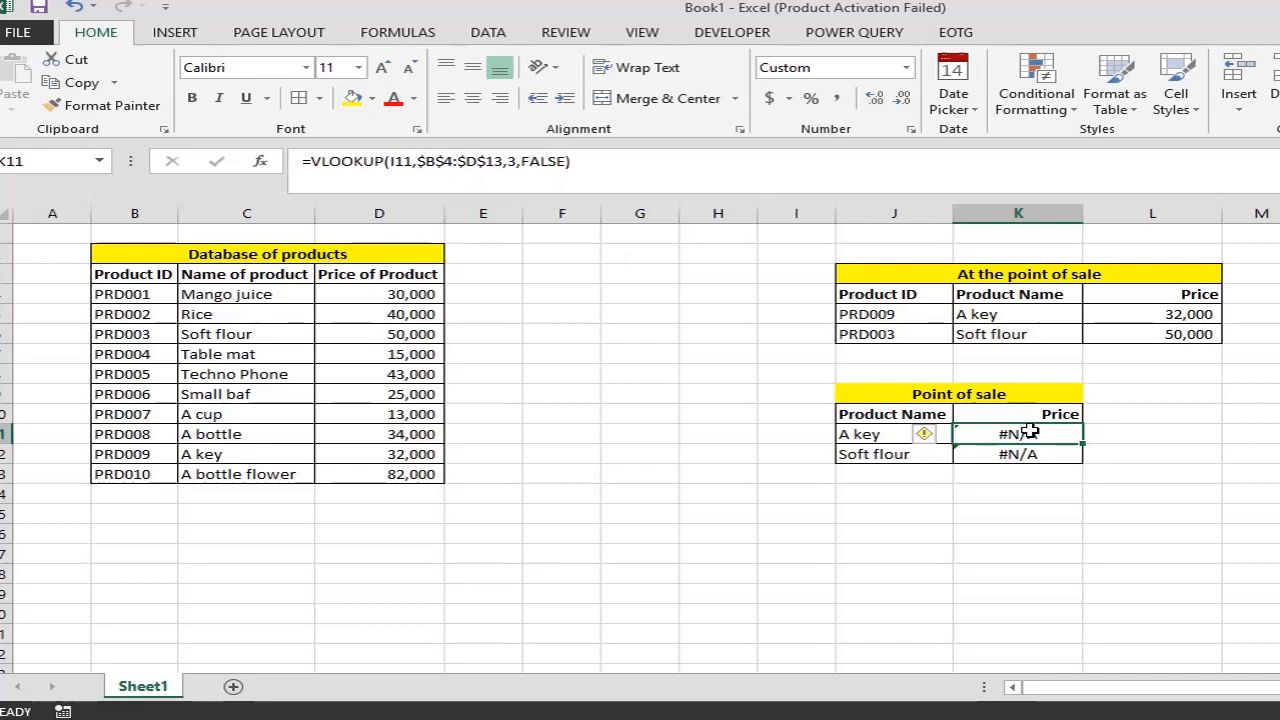
pyautogui.press('Delete')
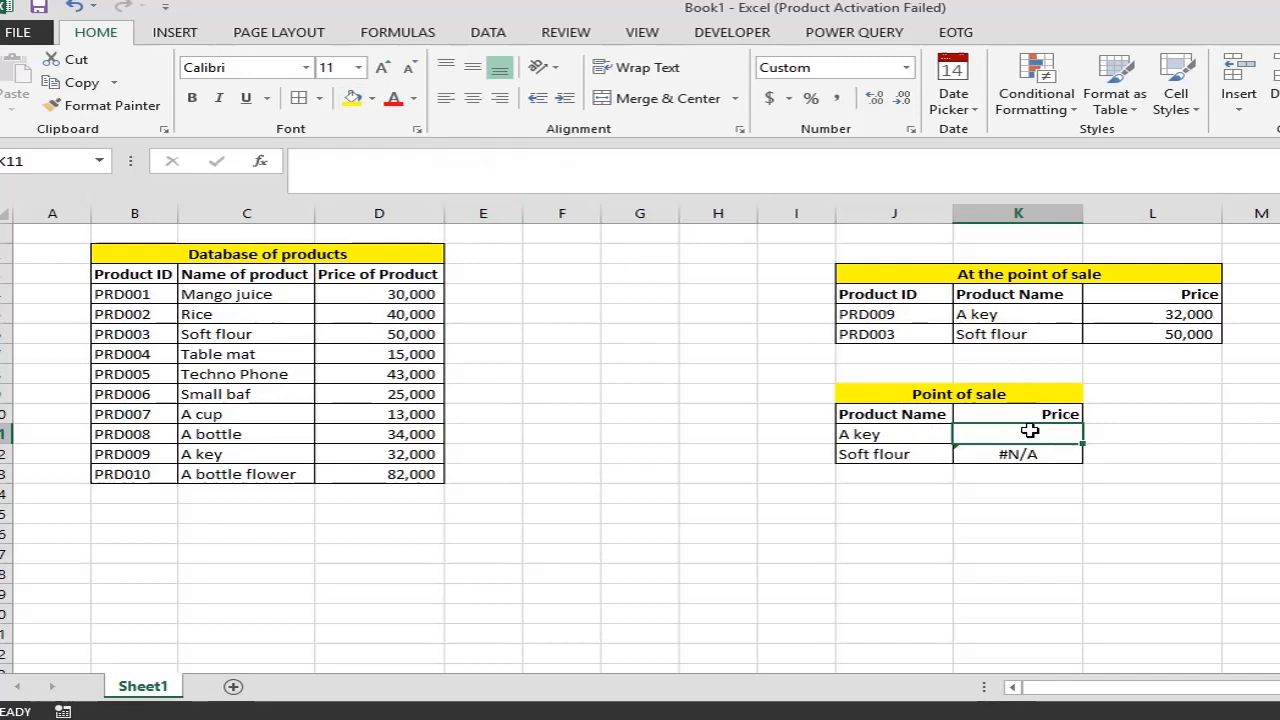
pyautogui.click(1021, 455)
pyautogui.press('Delete')
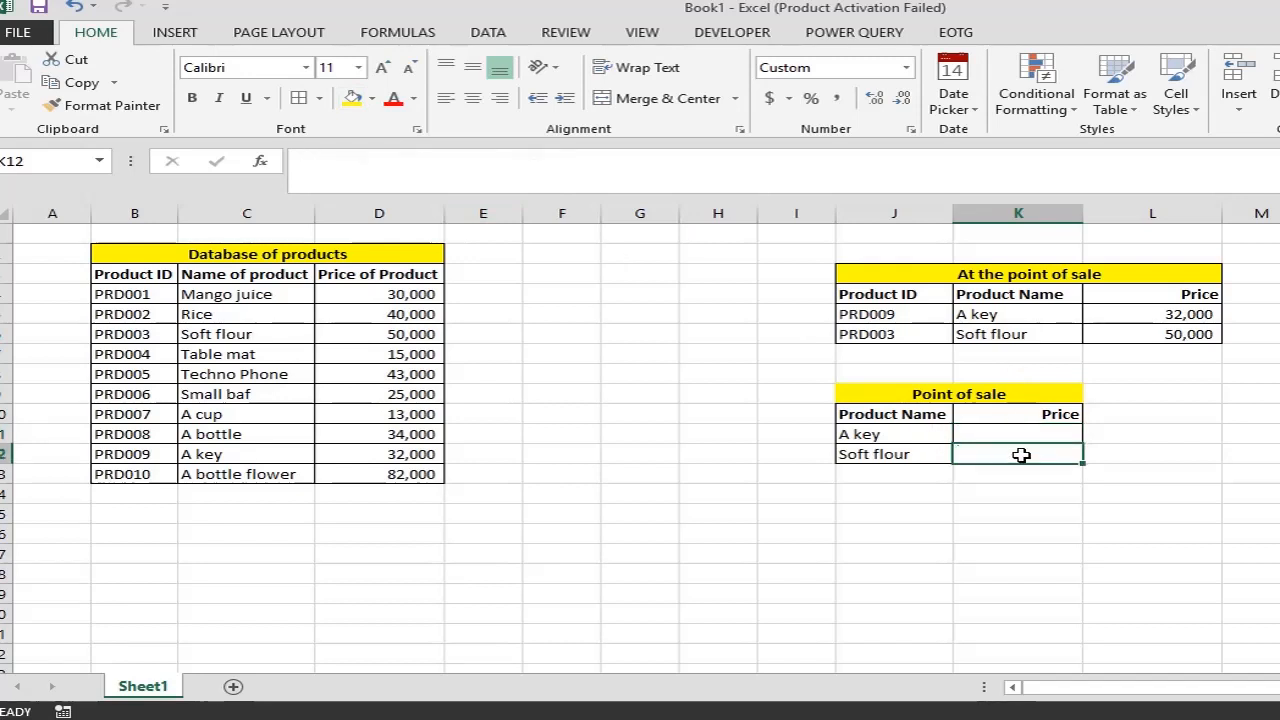
# - Write the formula =VLOOKUP(J11,C4:D13,2,FALSE) in K11 to look up the price by product name
pyautogui.click(1026, 432)
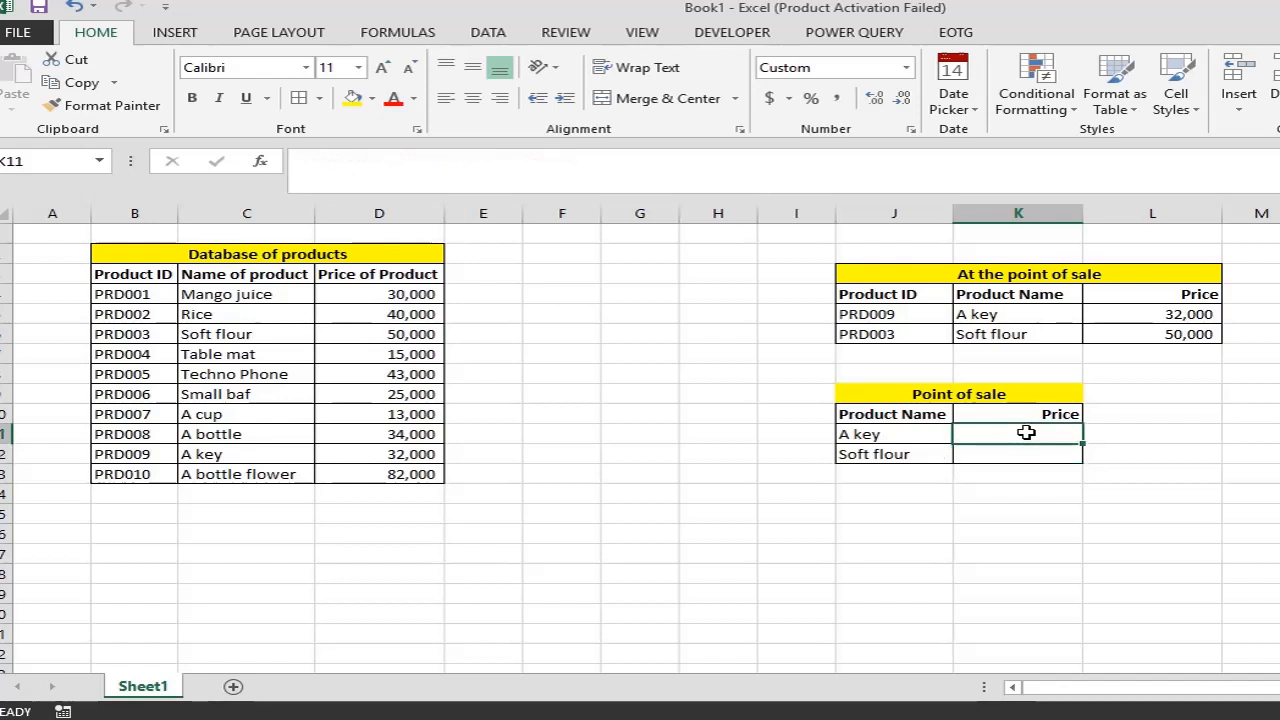
pyautogui.write('=vlook')
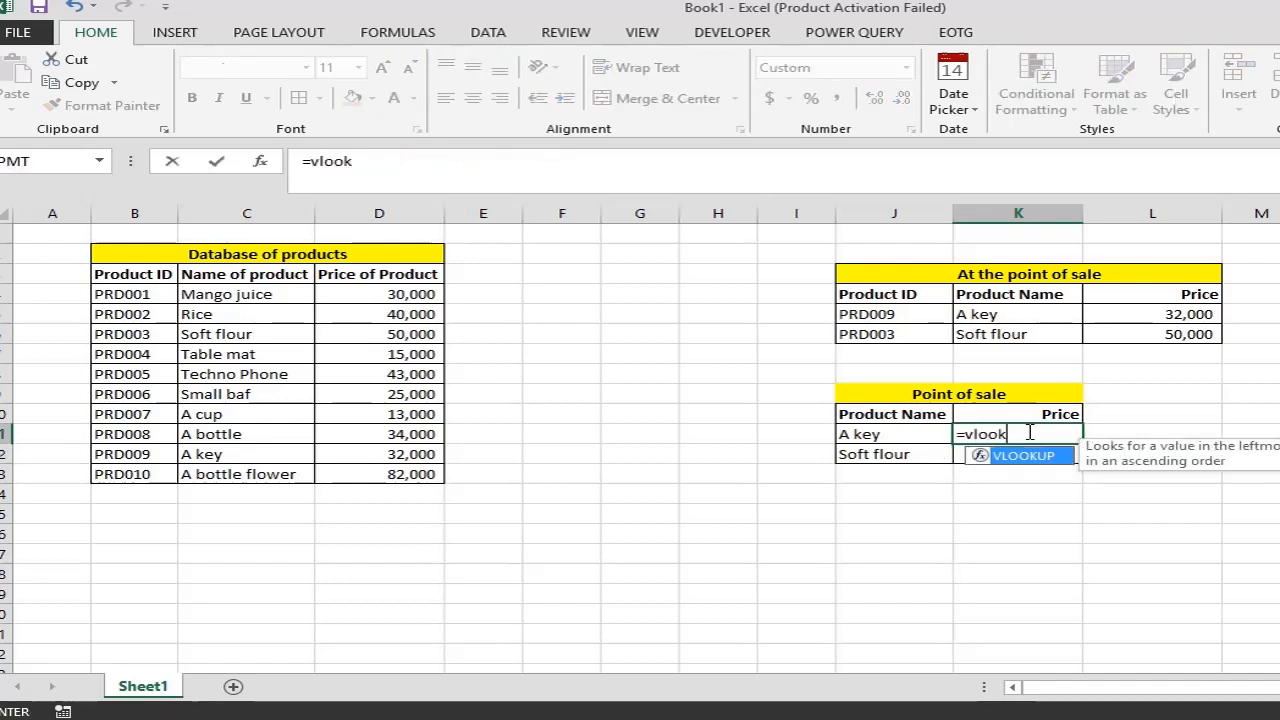
pyautogui.write('up(')
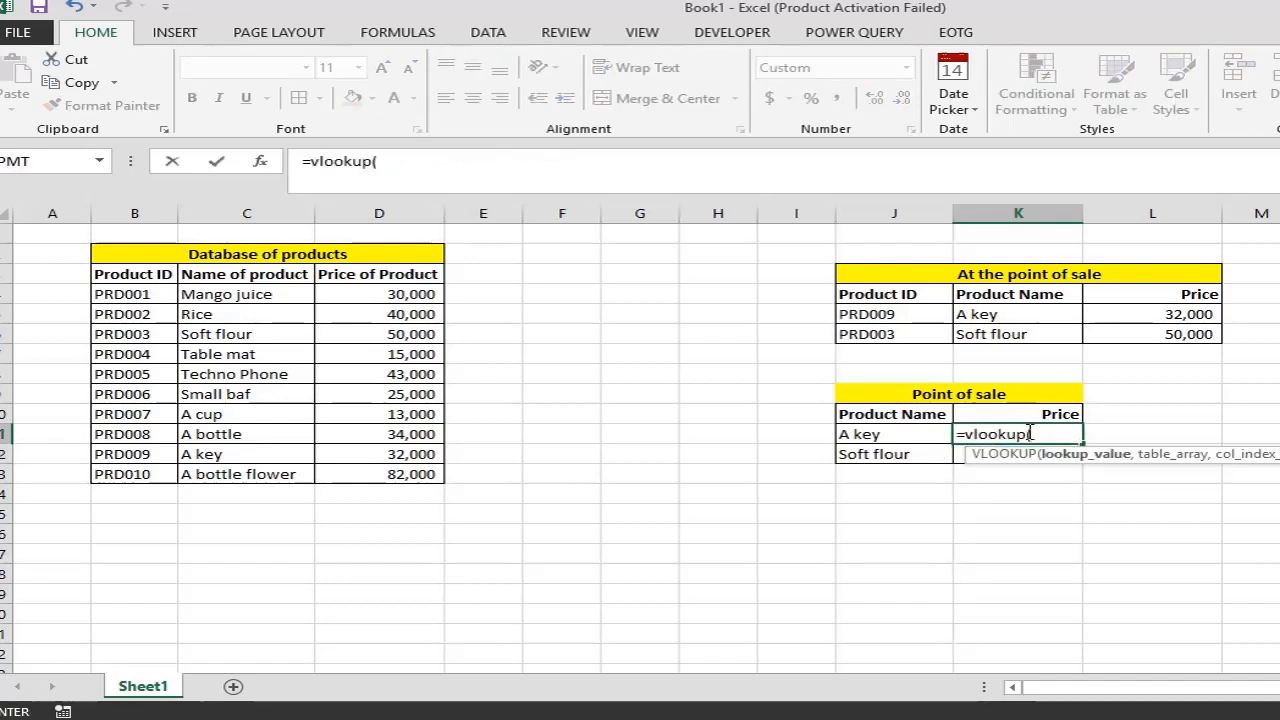
pyautogui.click(890, 434)
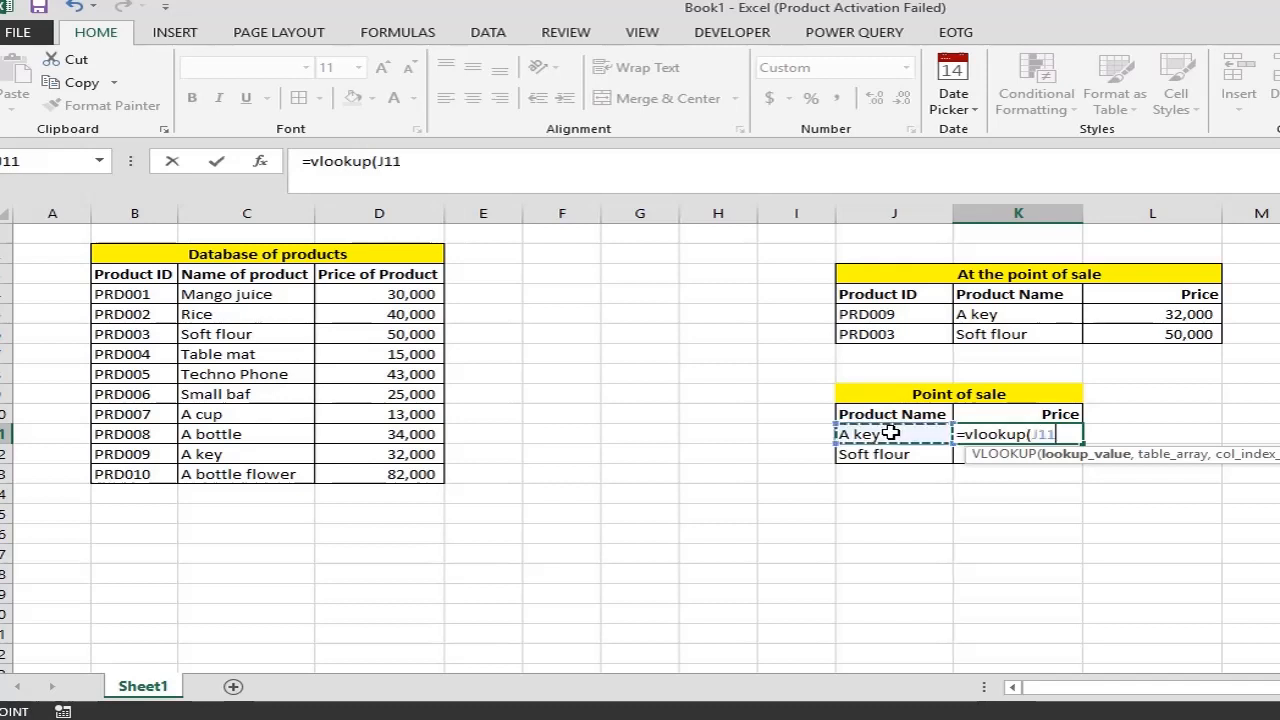
pyautogui.write(',')
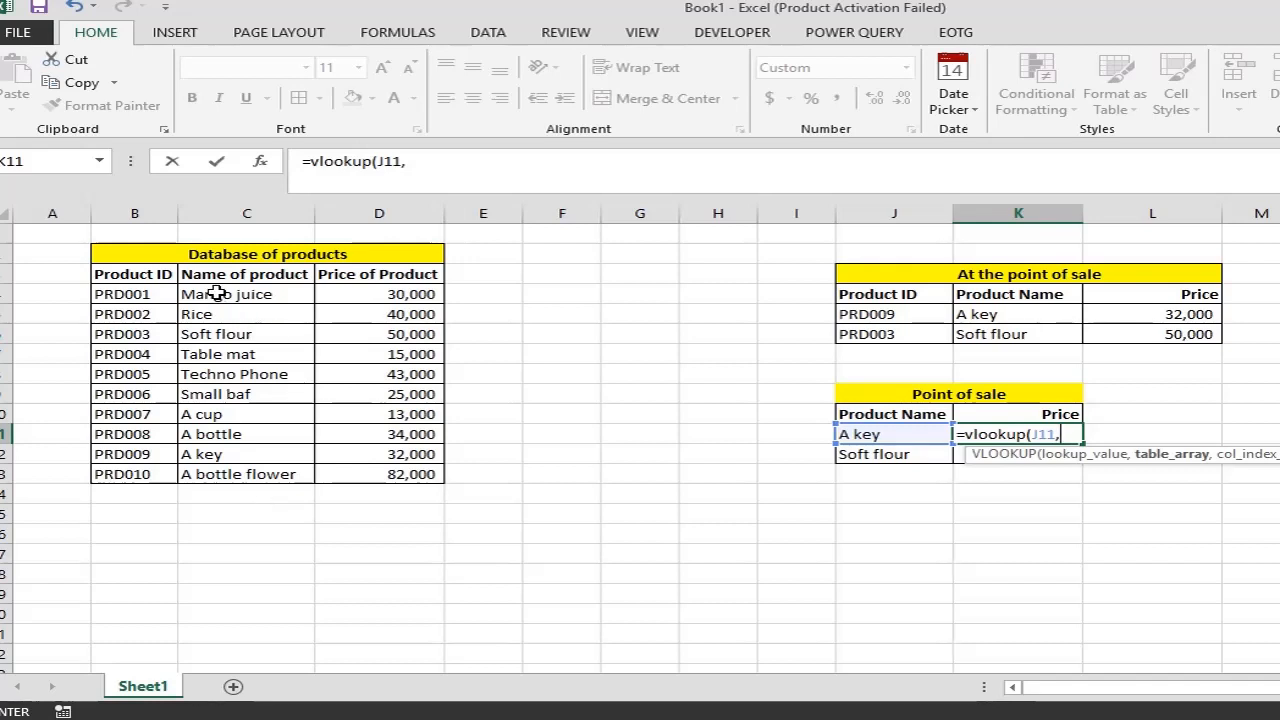
pyautogui.moveTo(218, 294); pyautogui.dragTo(422, 476)
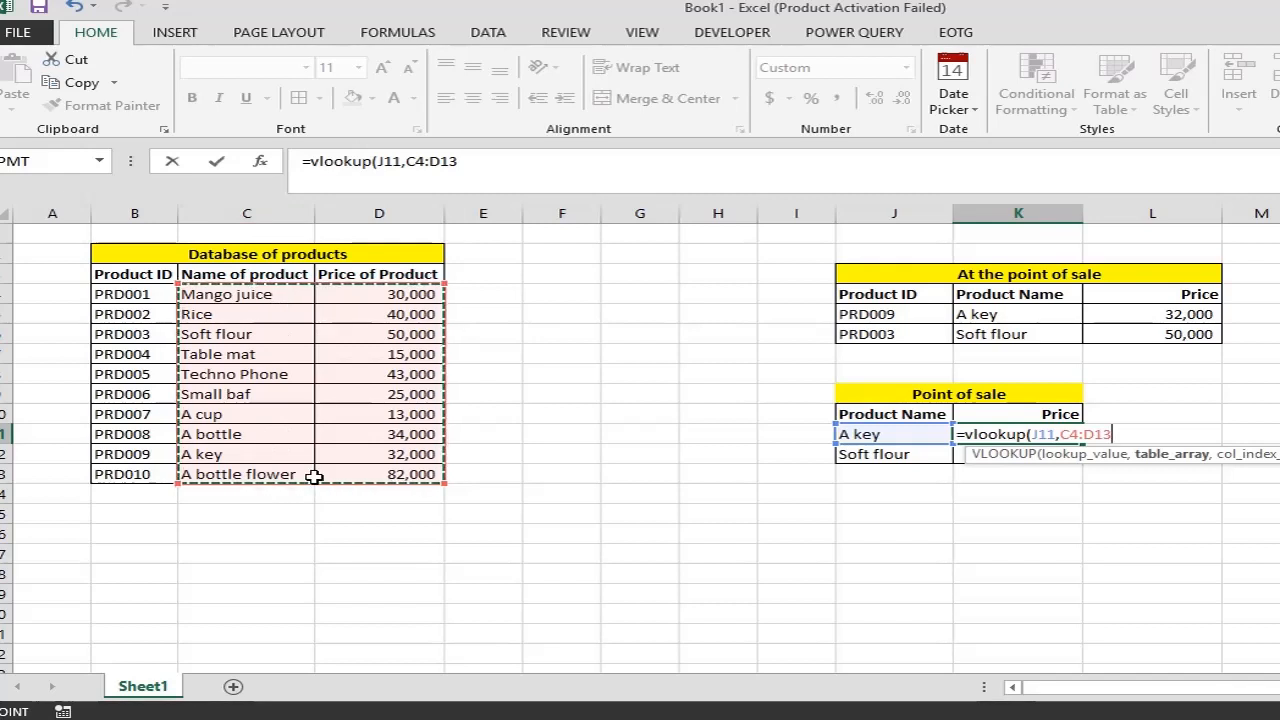
pyautogui.write(',')
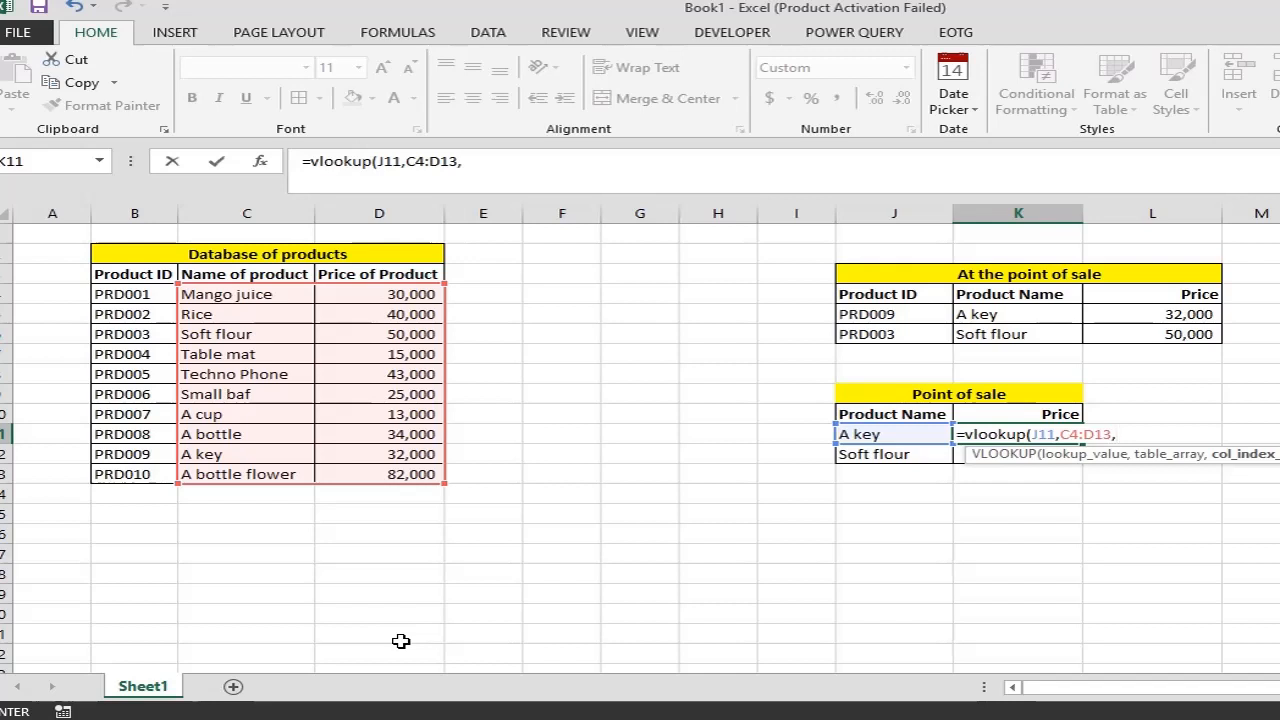
pyautogui.write('2,')
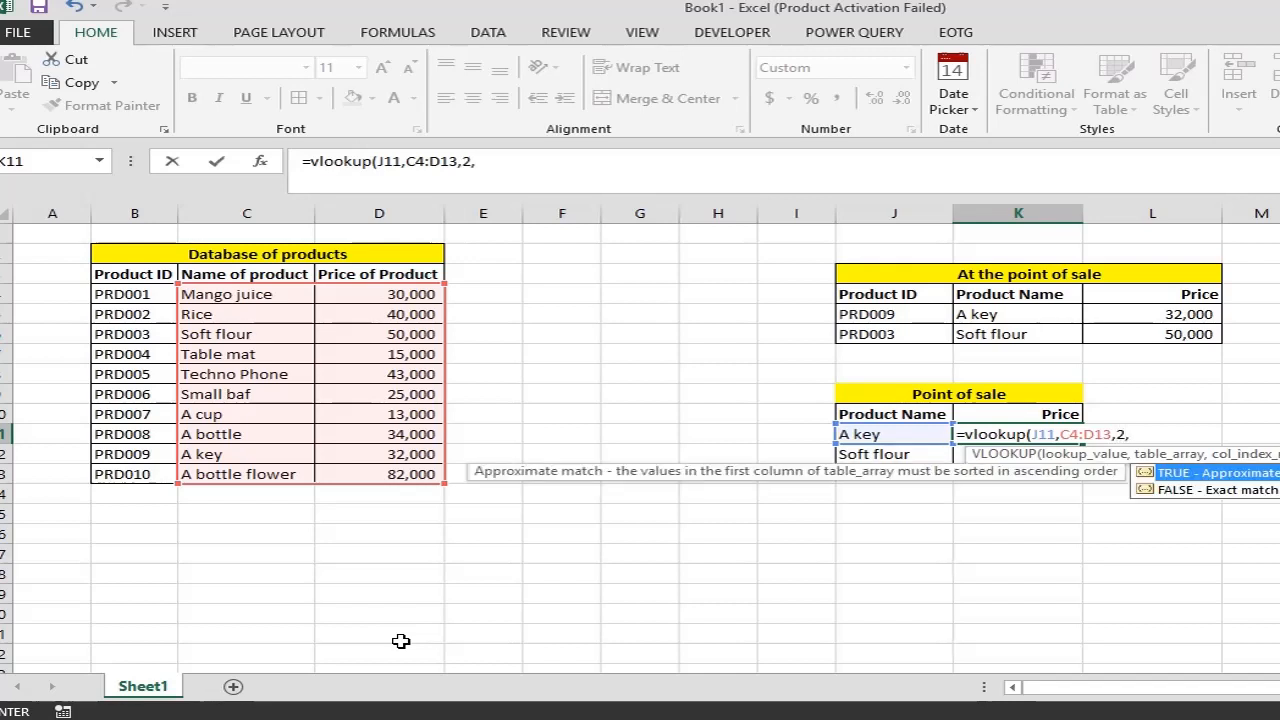
pyautogui.write('false)')
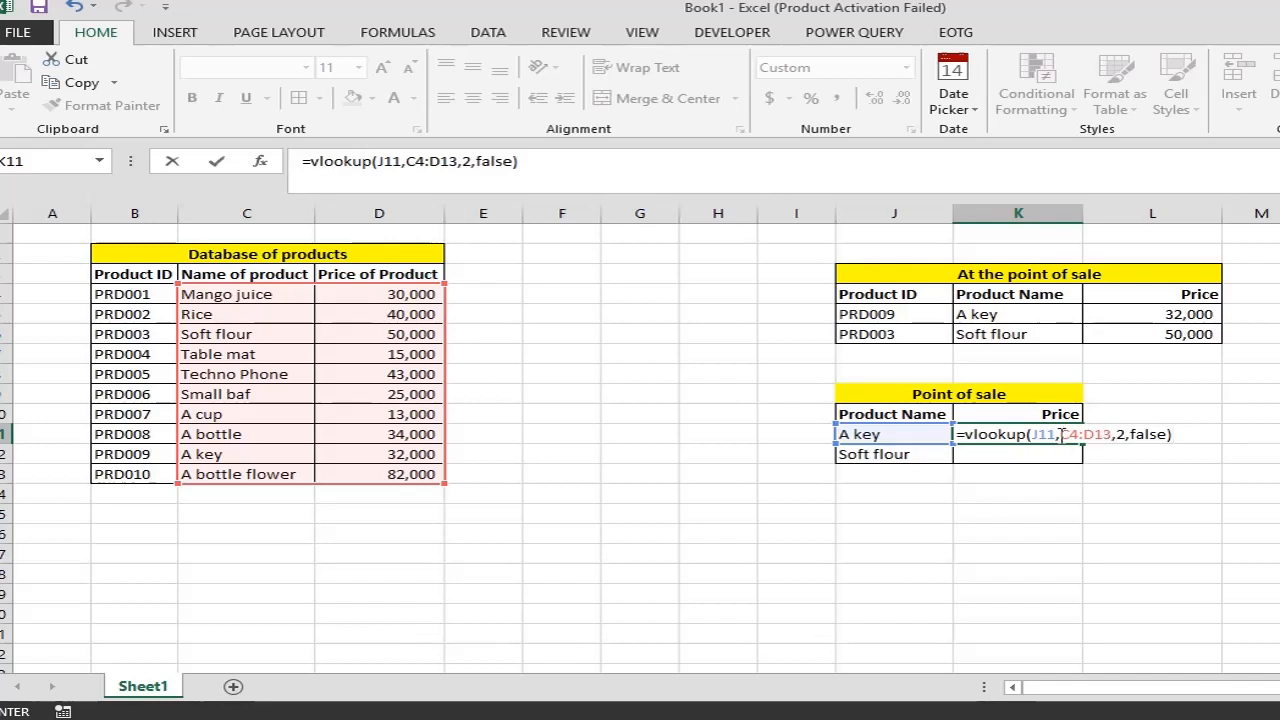
# - Make the table range in the K11 formula absolute as $C$4:$D$13 and commit the formula
pyautogui.moveTo(1062, 434); pyautogui.dragTo(1111, 436)
pyautogui.press('F4')
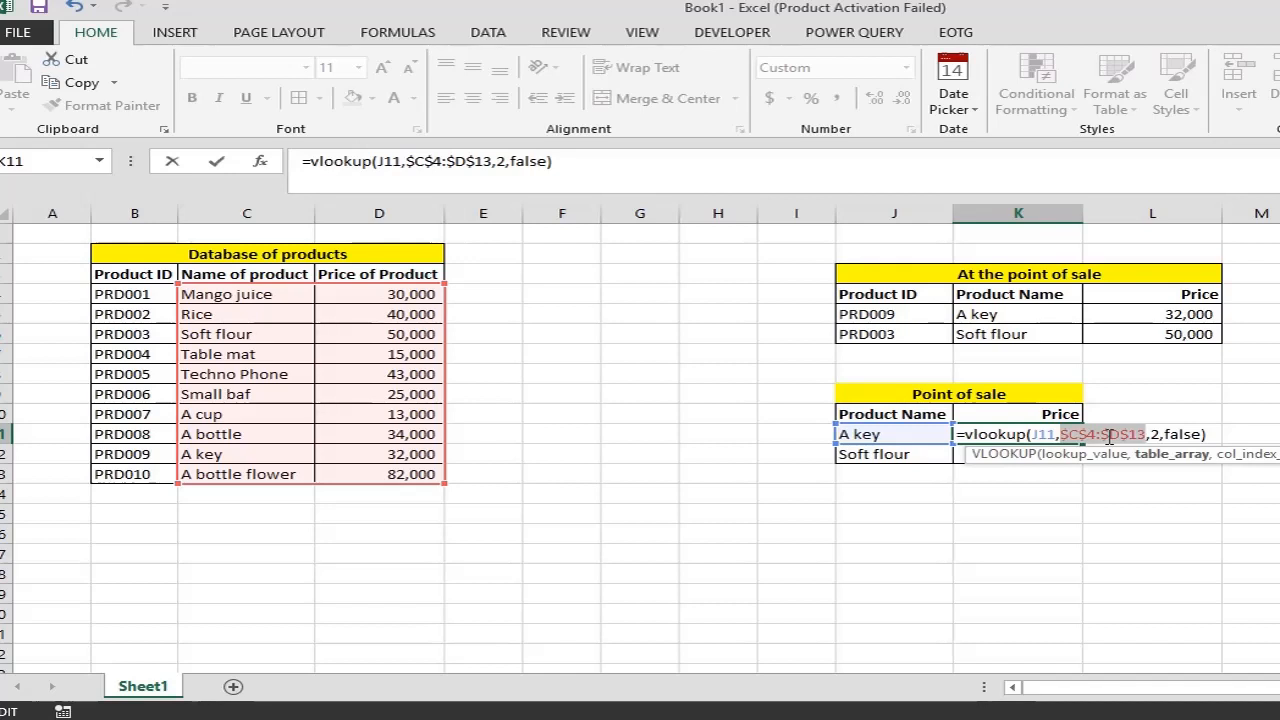
pyautogui.press('Return')
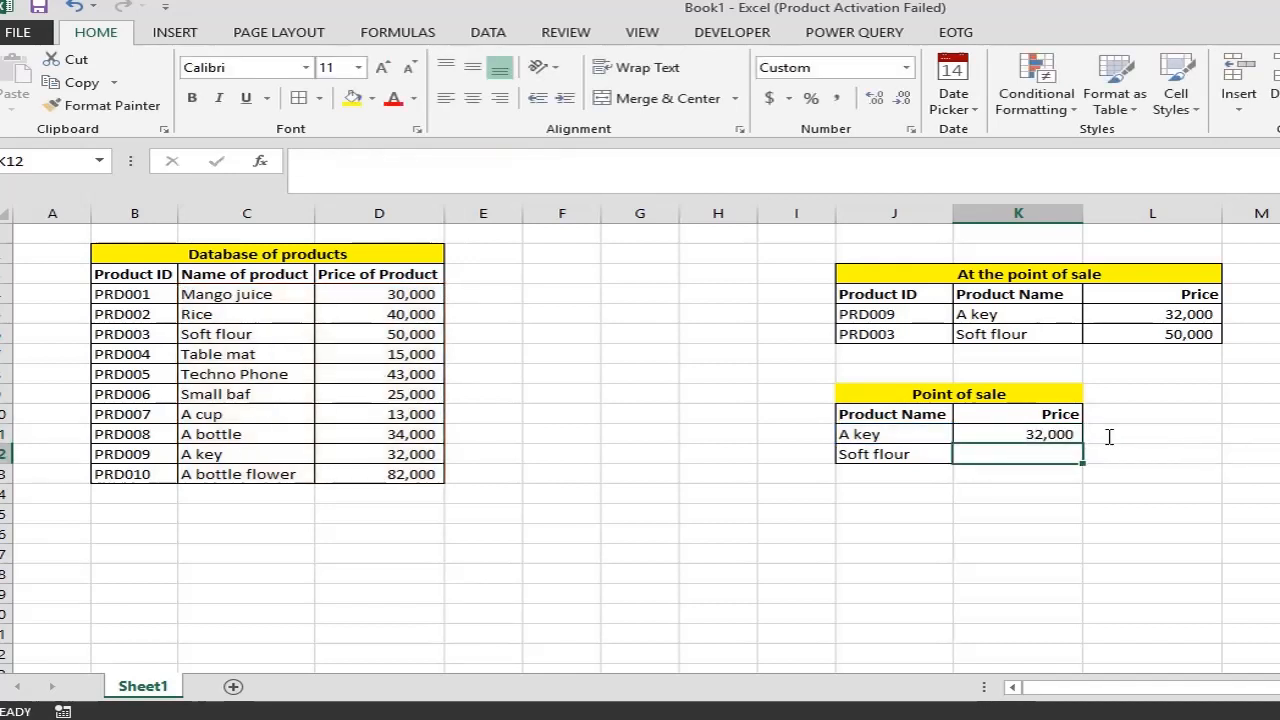
# - Compare the ID-based lookup in row 5 with the name-based one in row 11, and fill the K11 formula down to K12
pyautogui.click(1170, 314)
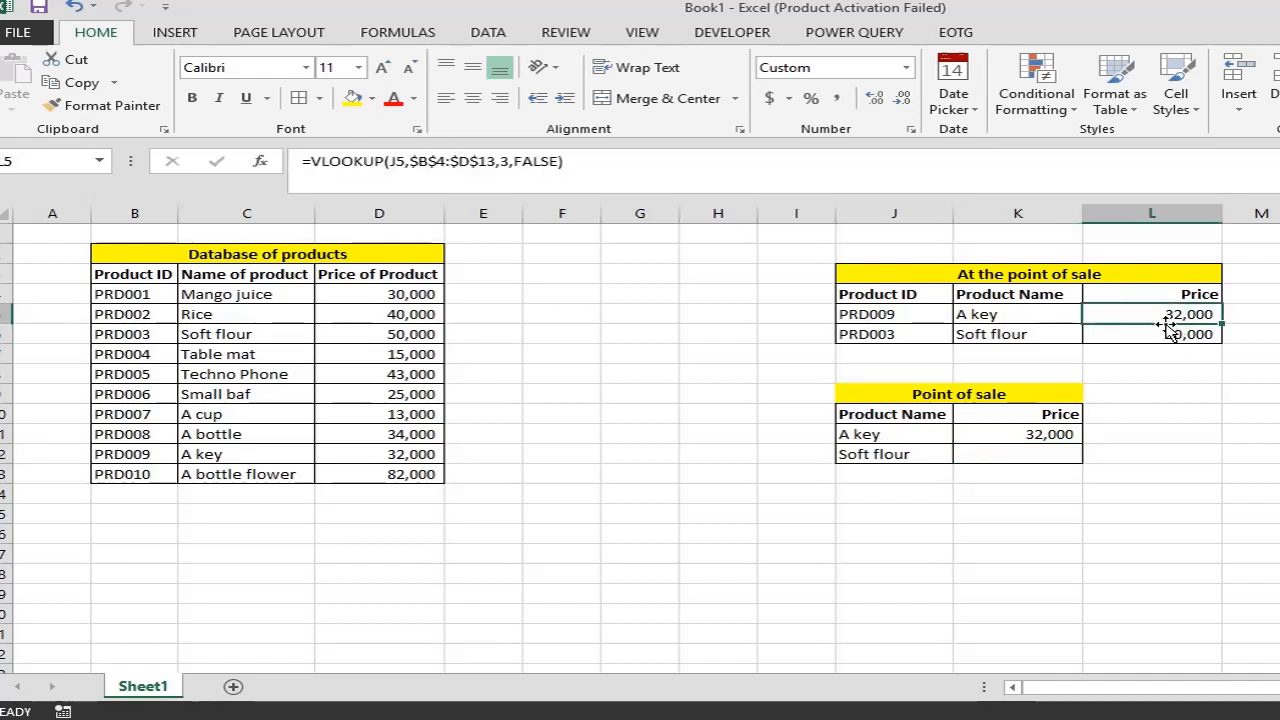
pyautogui.click(893, 315)
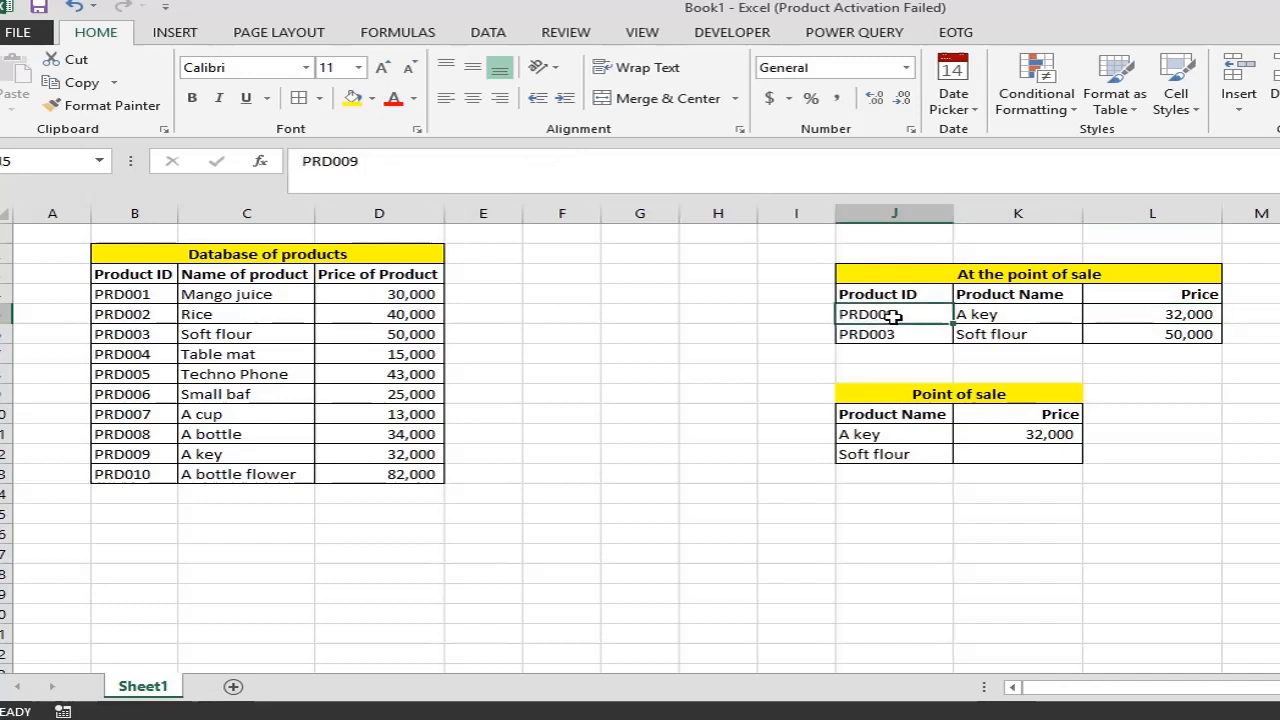
pyautogui.click(905, 436)
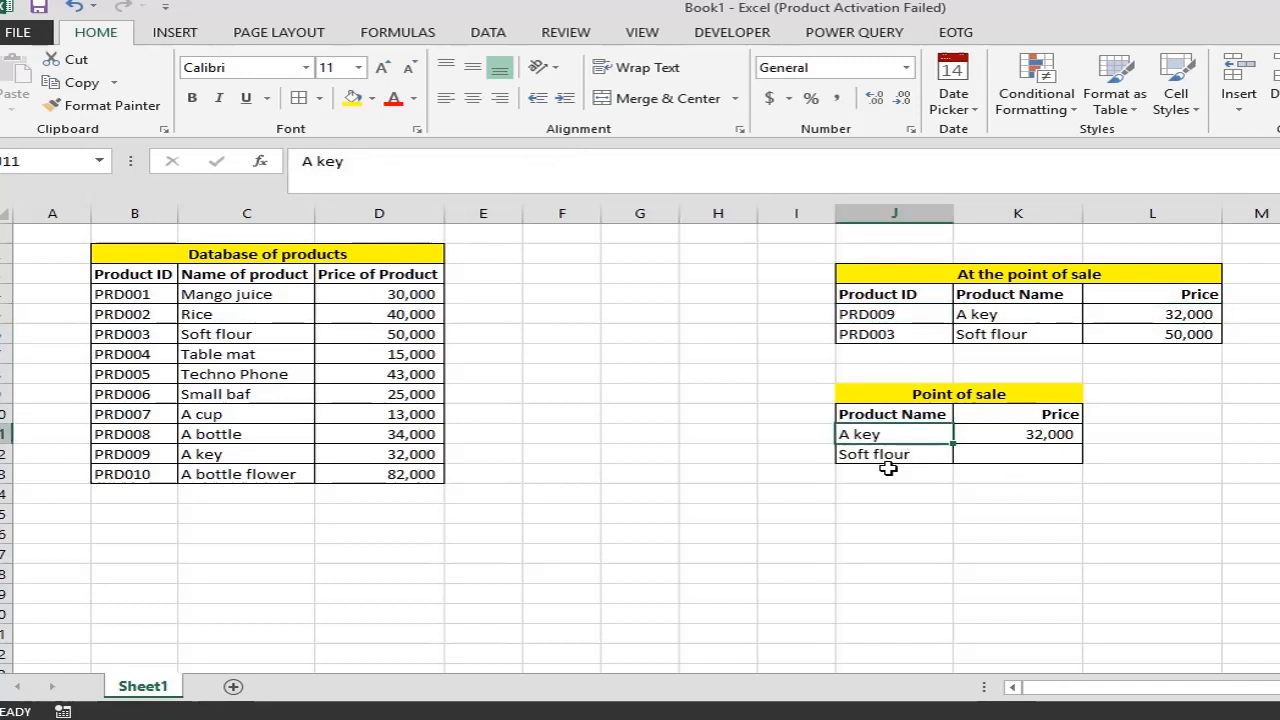
pyautogui.click(989, 434)
pyautogui.moveTo(1082, 445); pyautogui.dragTo(1084, 460)
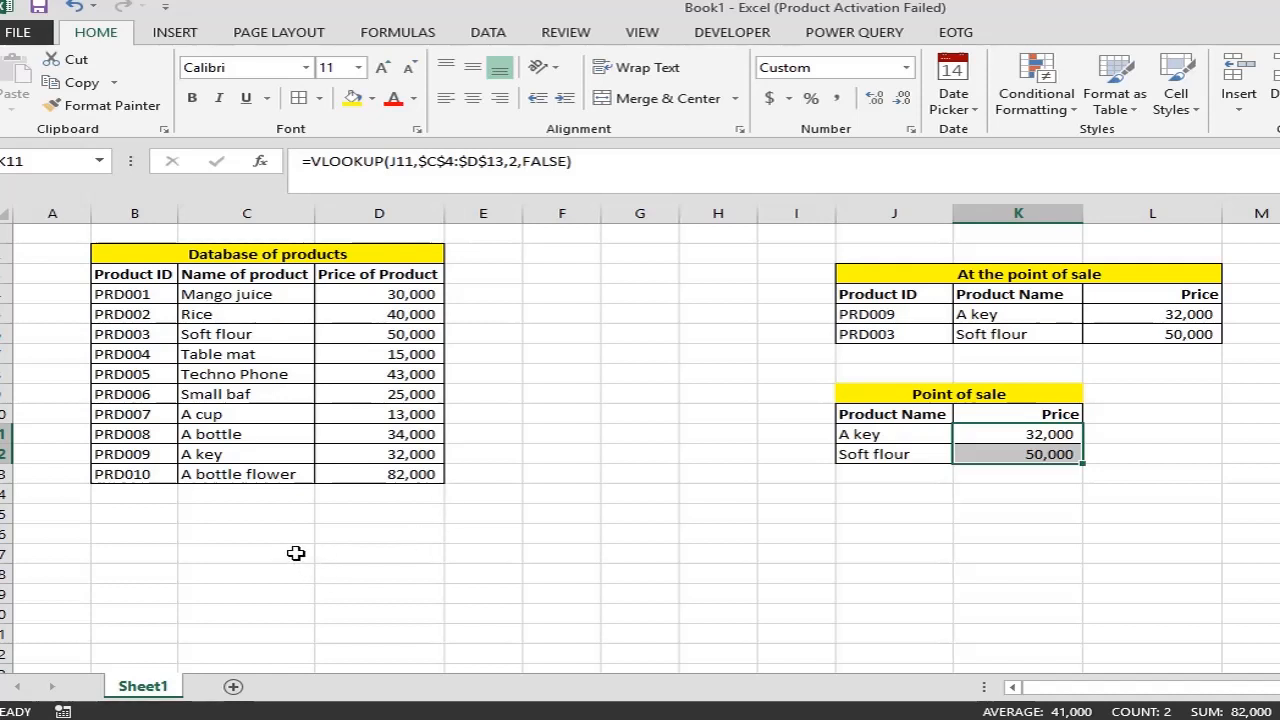
# - Write a note in D17 reading "1. The item you are searching should be in the extreme left column of the database"
pyautogui.click(358, 555)
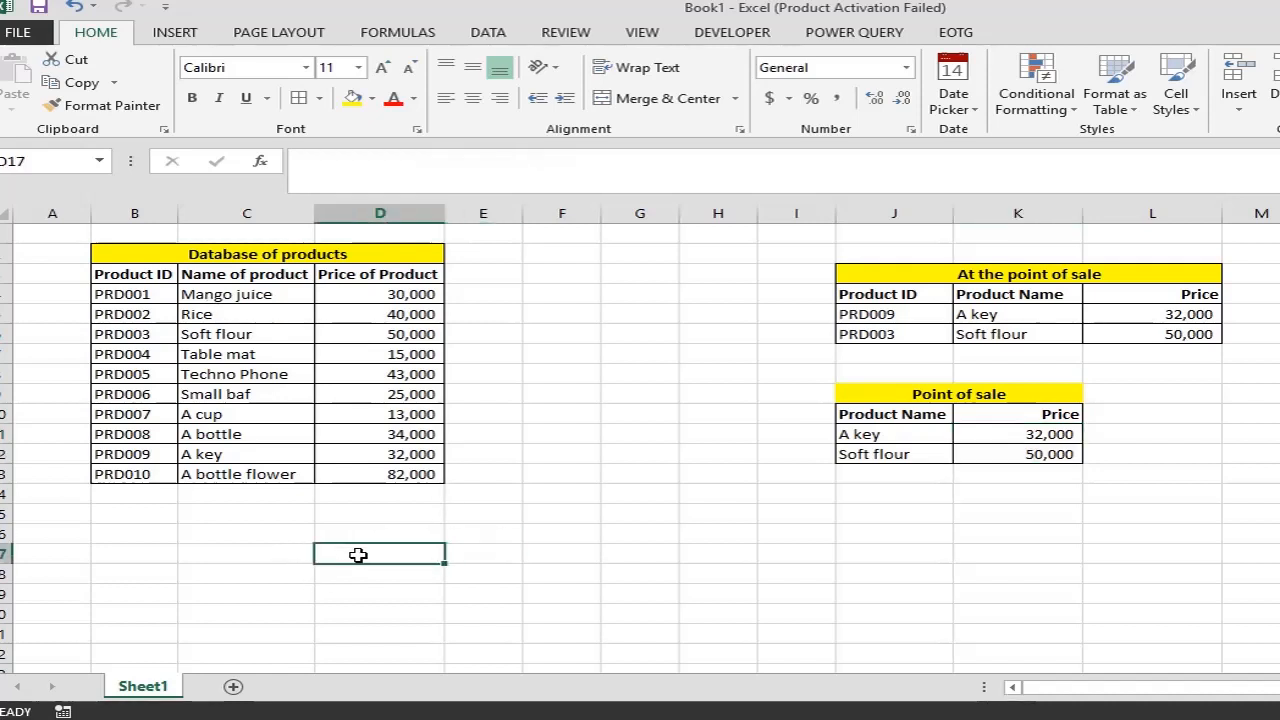
pyautogui.write('1.')
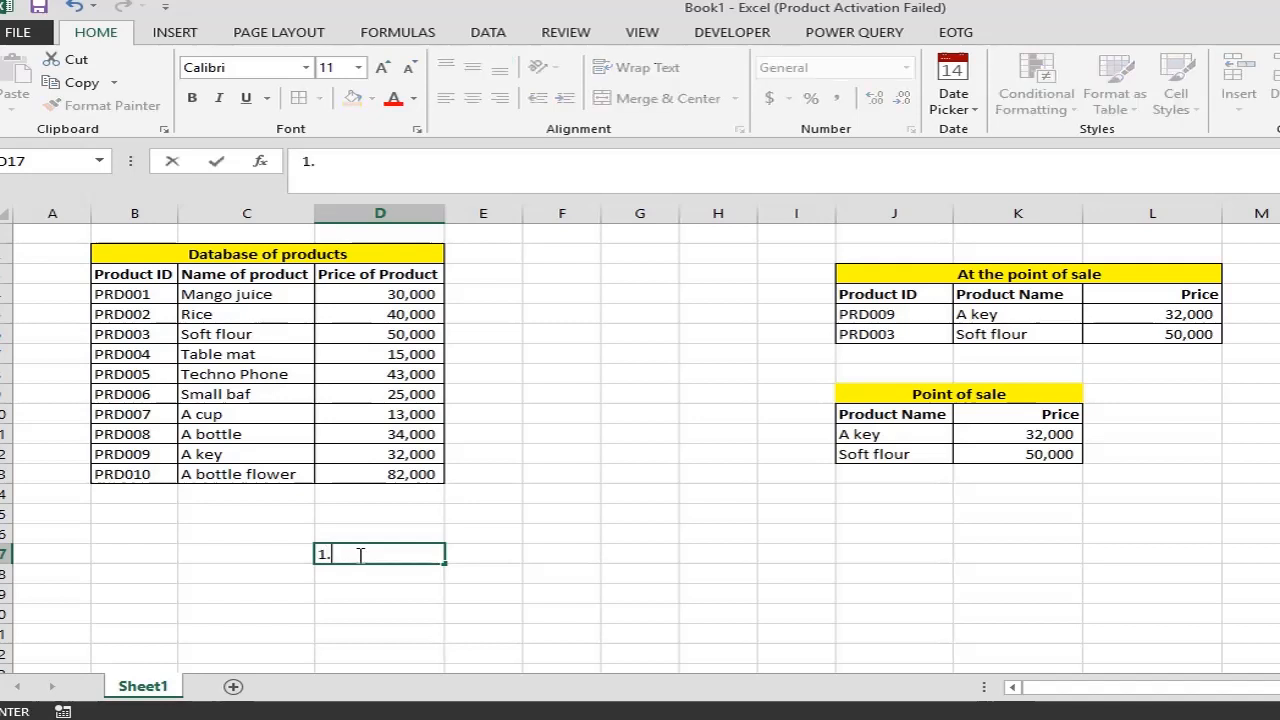
pyautogui.write(' The item you')
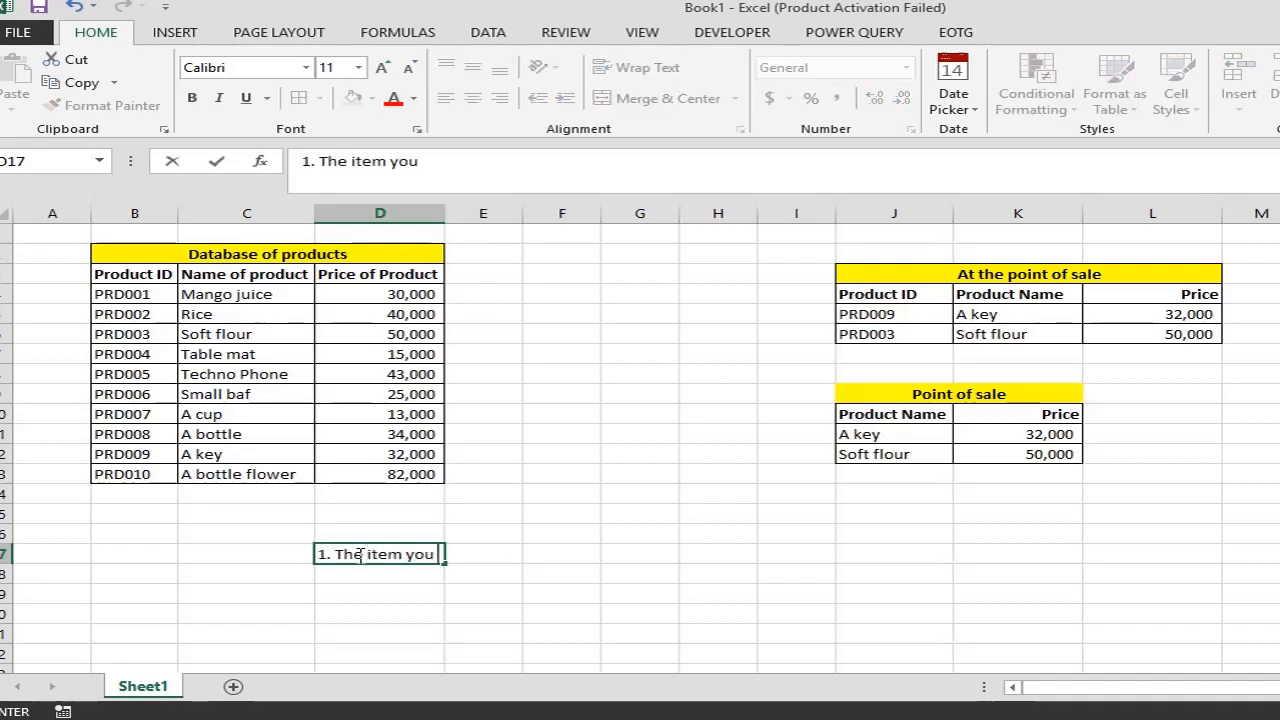
pyautogui.write(' are searching')
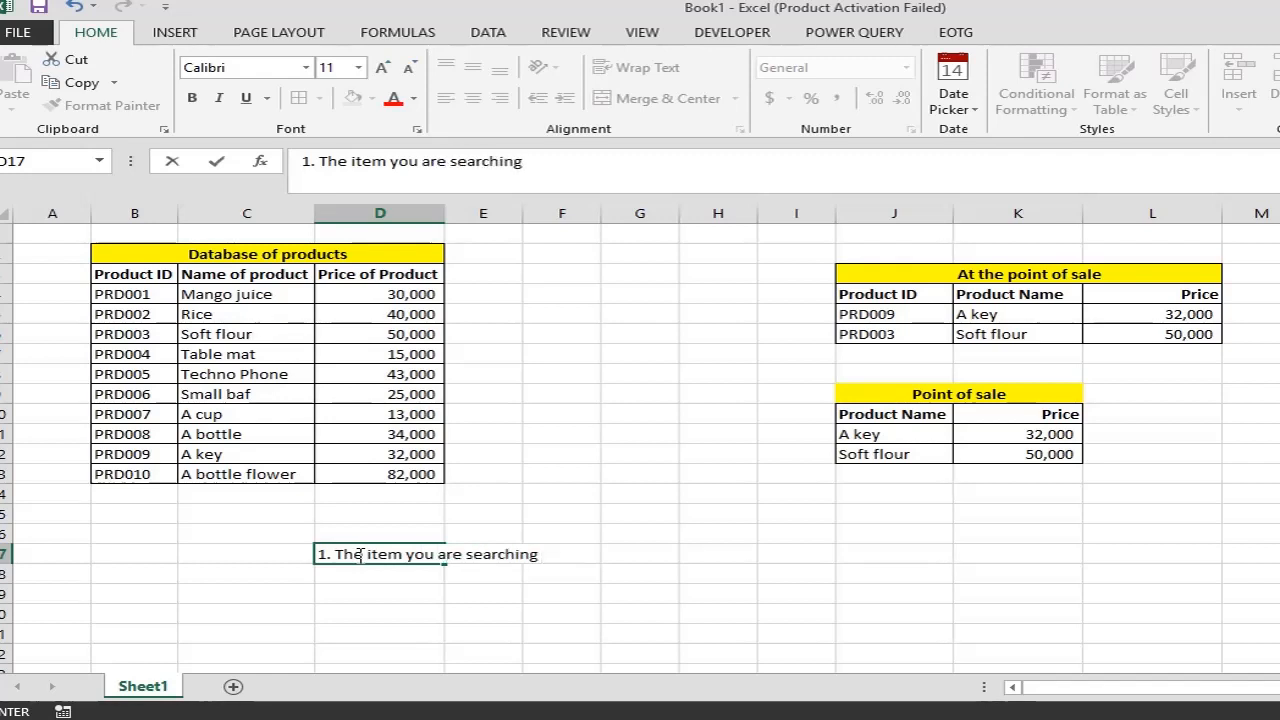
pyautogui.write(' should be ')
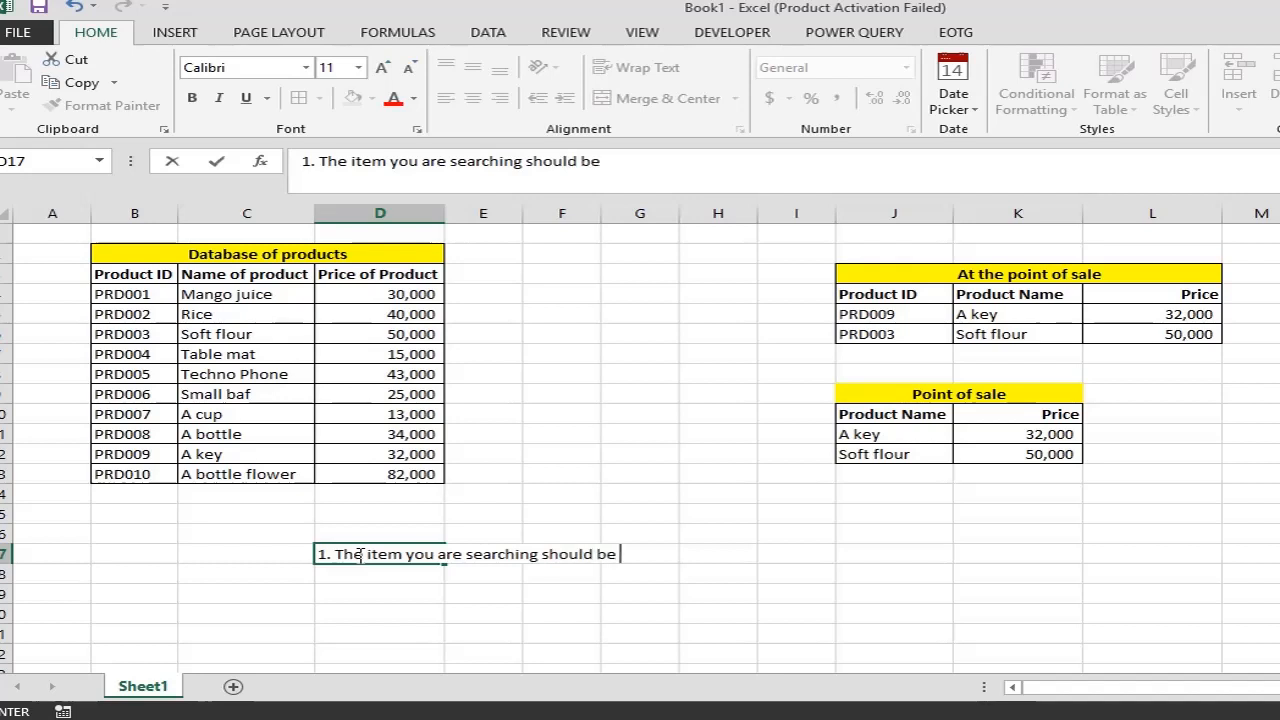
pyautogui.write('in the extrem')
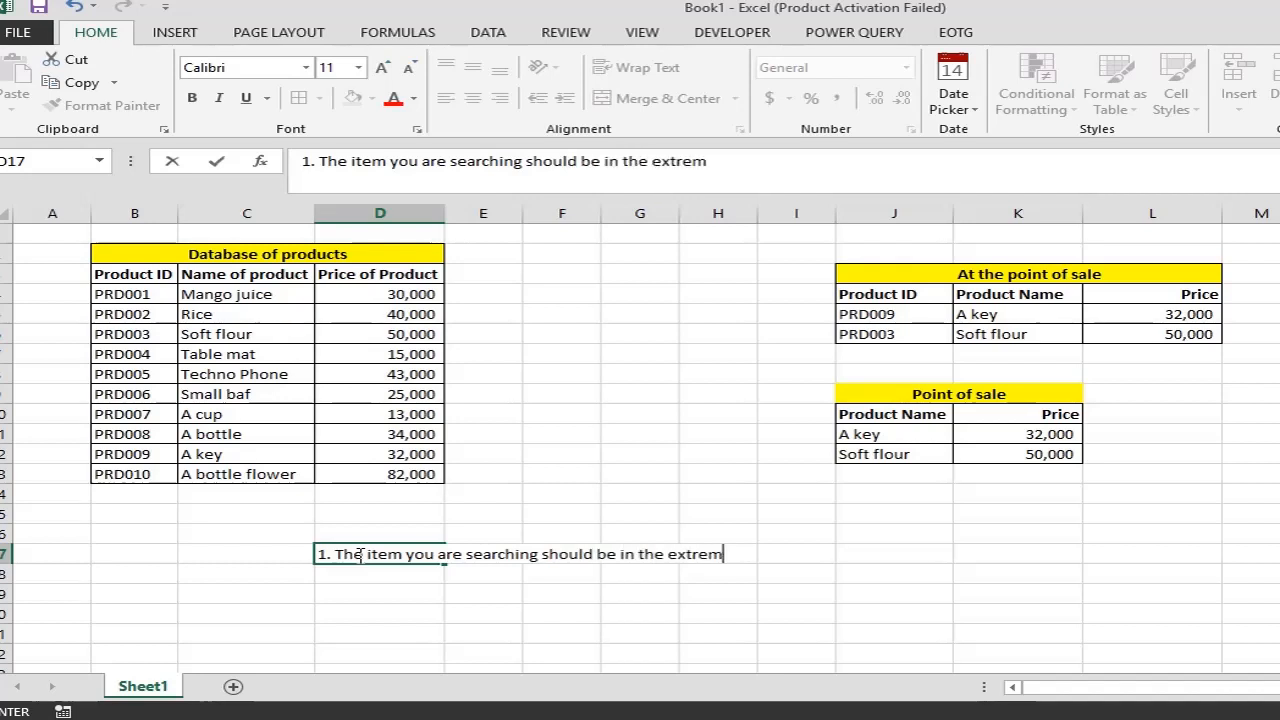
pyautogui.write('e left col')
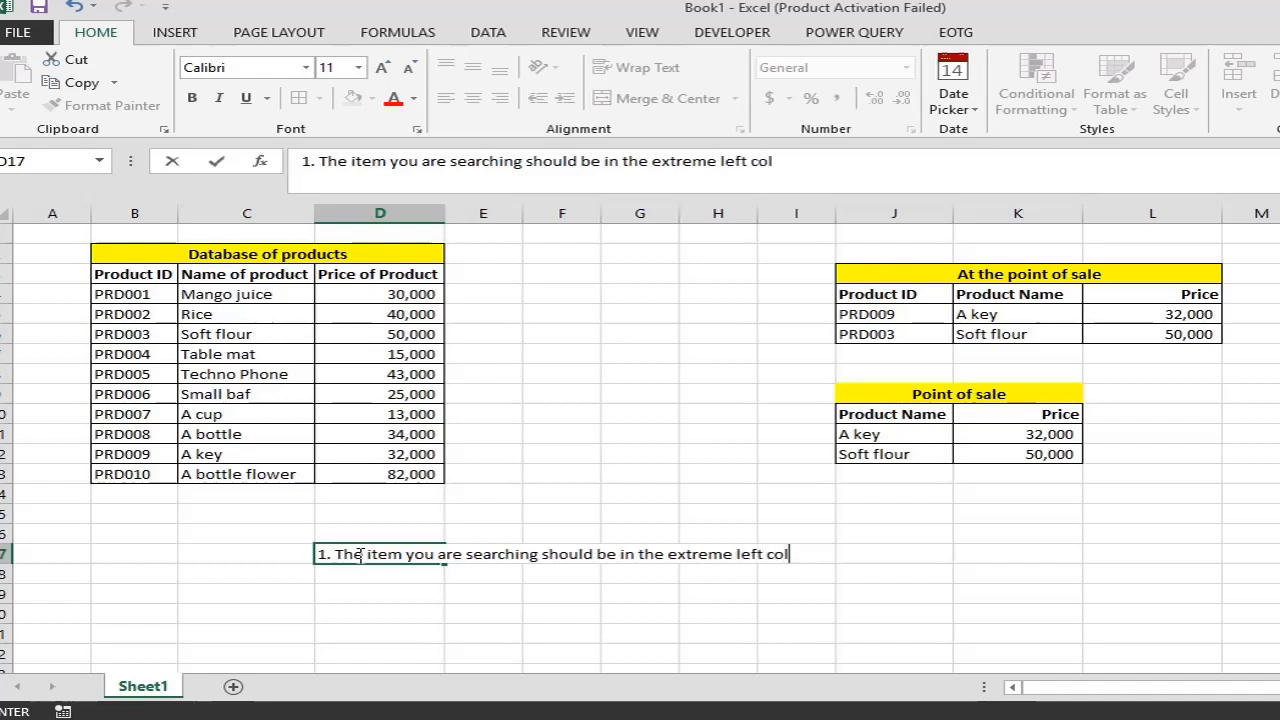
pyautogui.write('um nof t')
pyautogui.press('BackSpace')
pyautogui.press('BackSpace')
pyautogui.press('BackSpace')
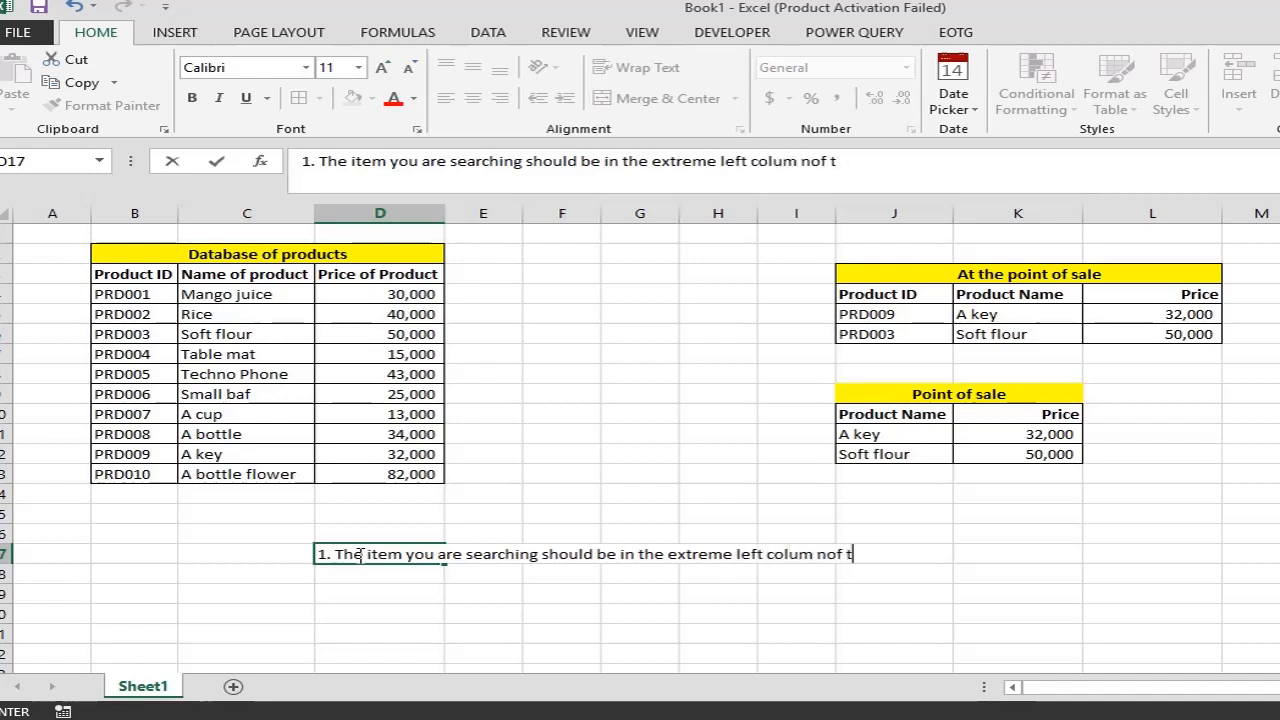
pyautogui.press('BackSpace')
pyautogui.press('BackSpace')
pyautogui.press('BackSpace')
pyautogui.write('n of the database')
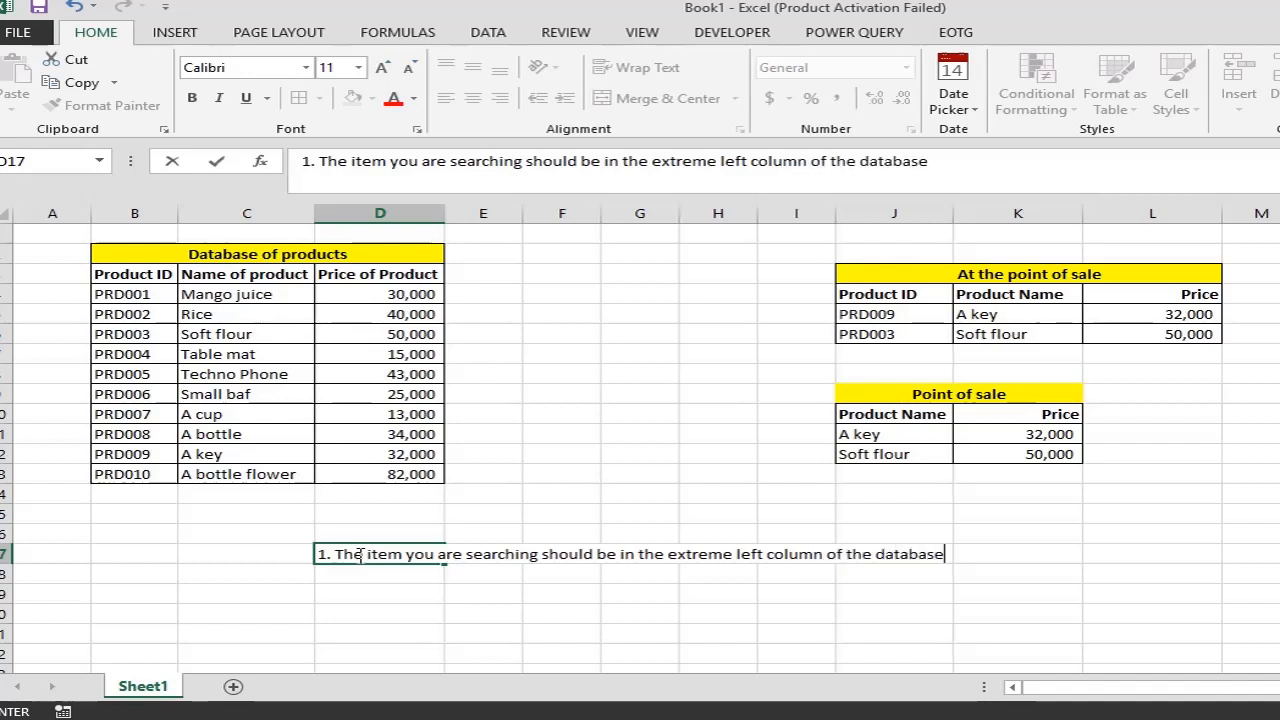
# - Extend the note in D17 with "or list of data you are searching from"
pyautogui.write(' or list of data th')
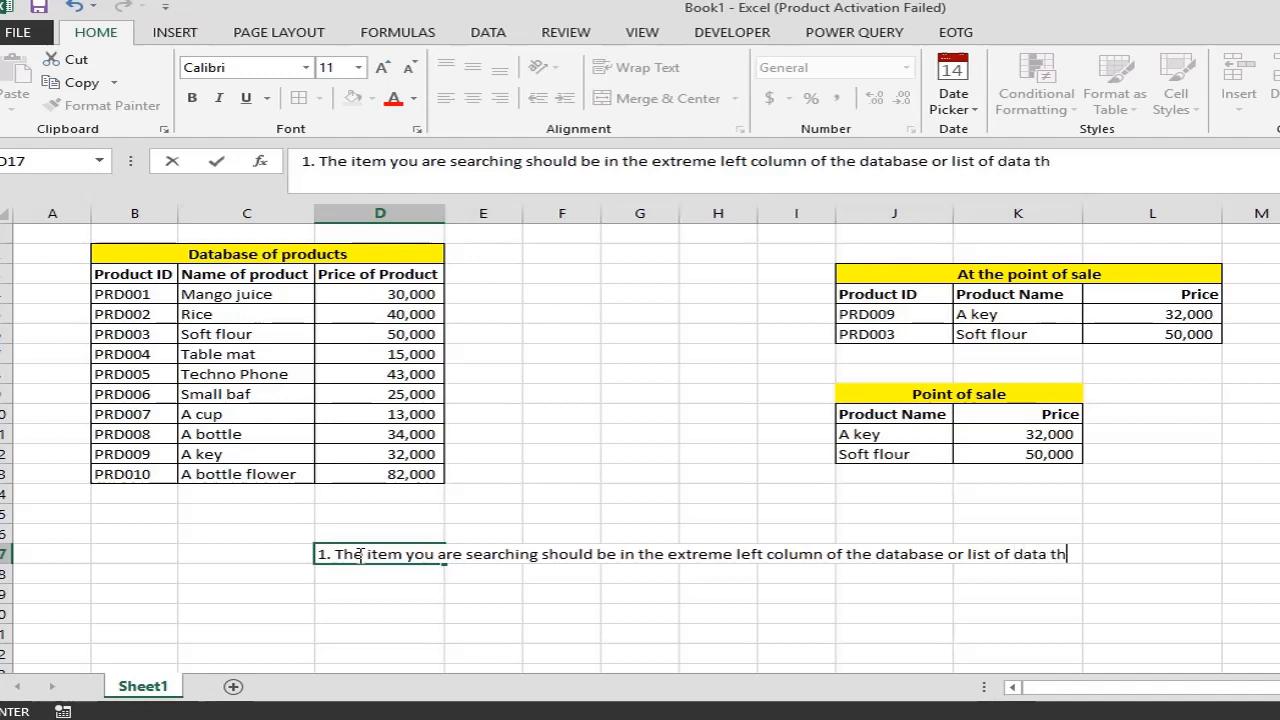
pyautogui.press('BackSpace')
pyautogui.press('BackSpace')
pyautogui.write('you are s')
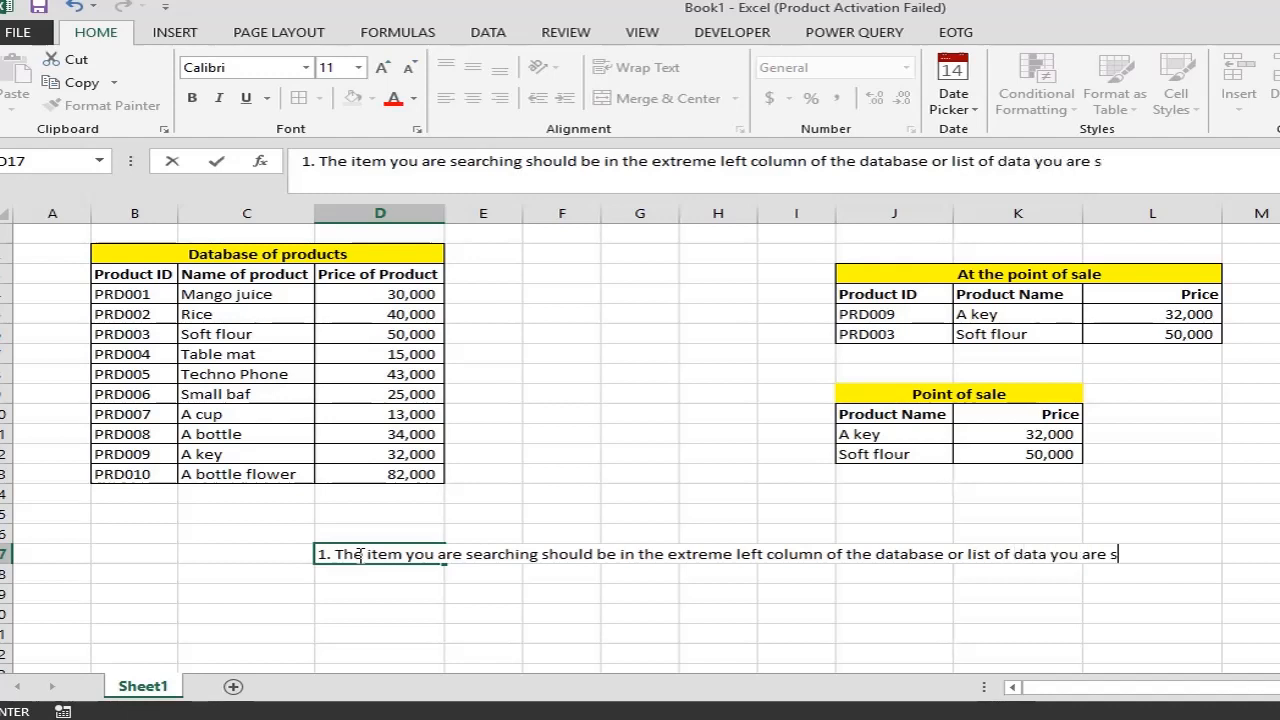
pyautogui.write('earching ')
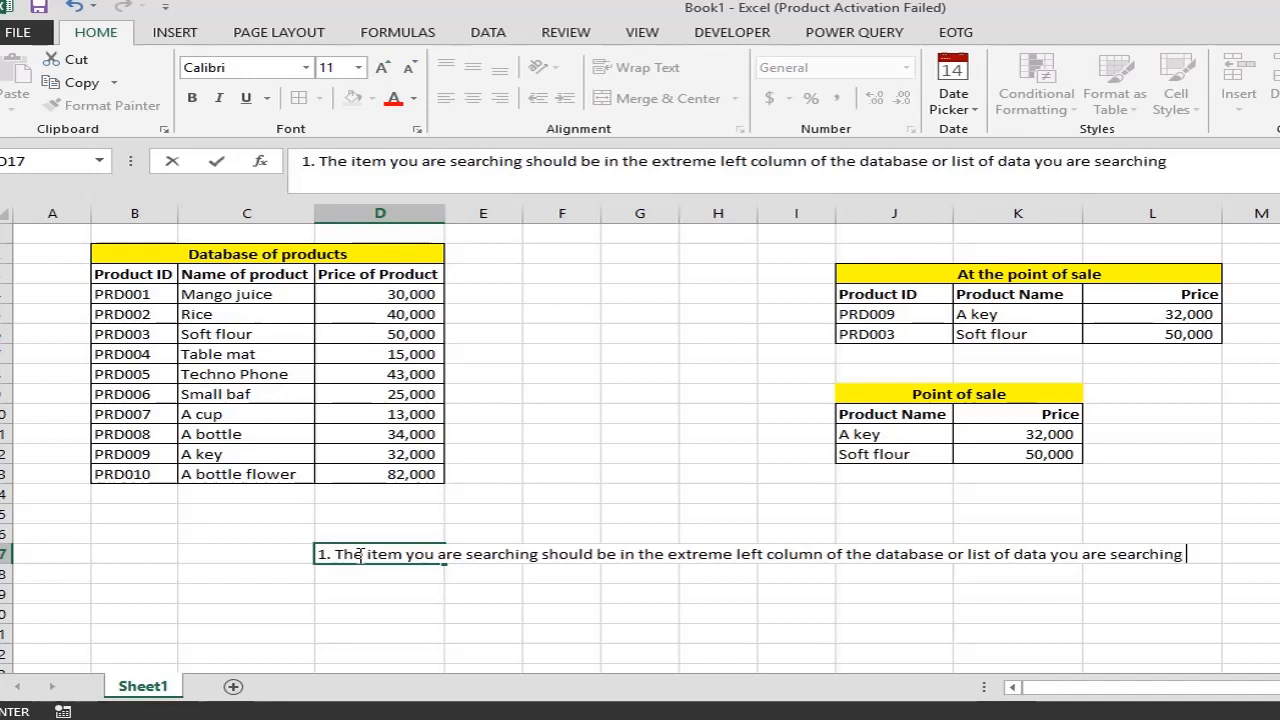
pyautogui.write('from')
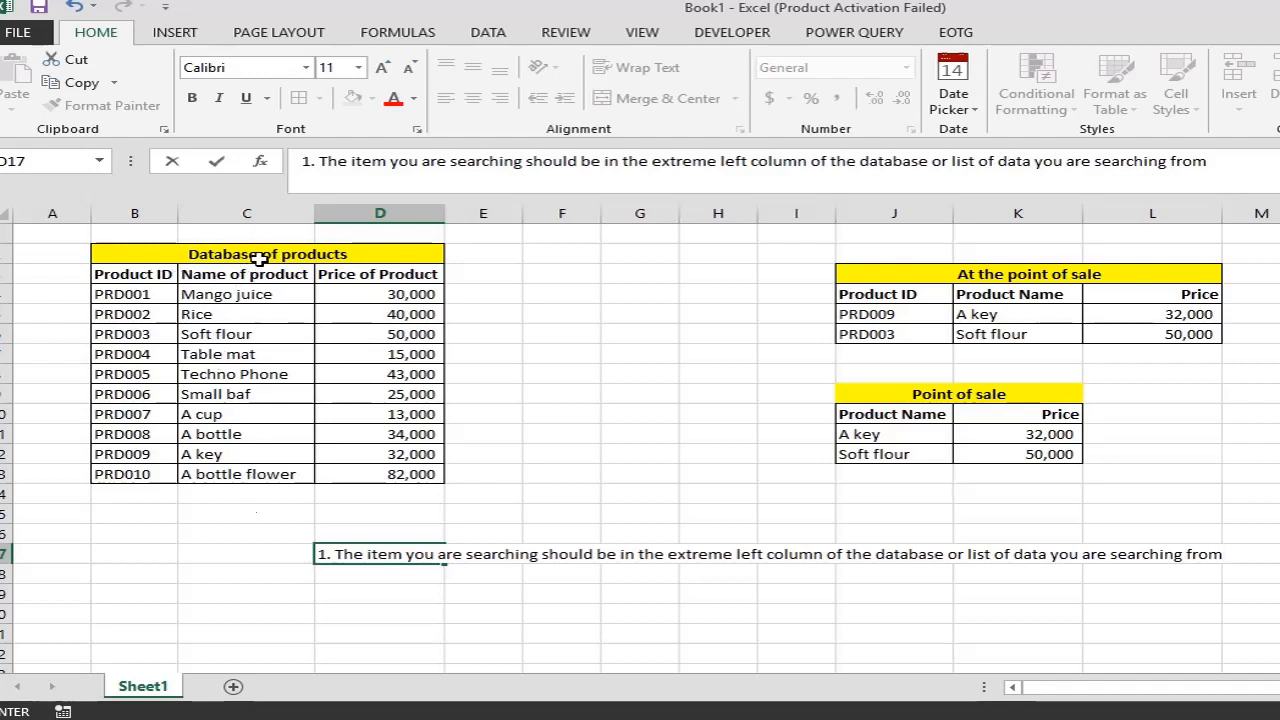
# - Write a second note in D18 reading "2. The database to search from must be on the left of of the output table"
pyautogui.click(390, 576)
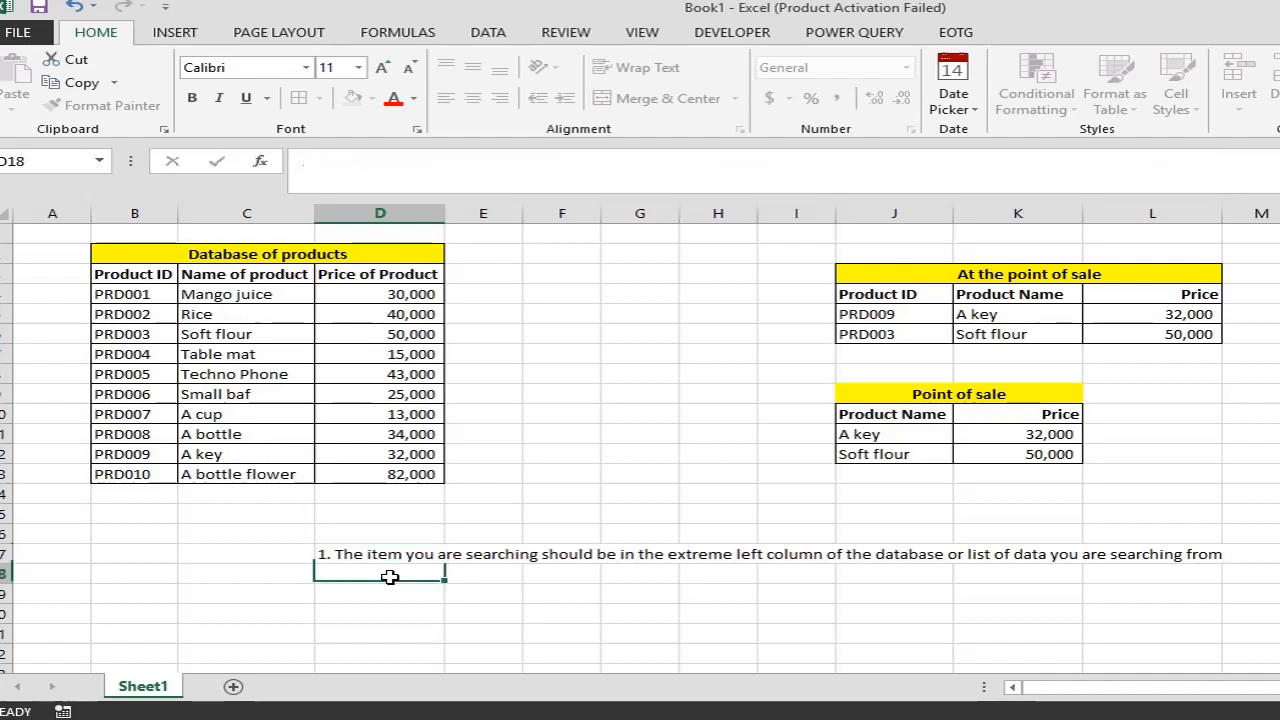
pyautogui.write('2')
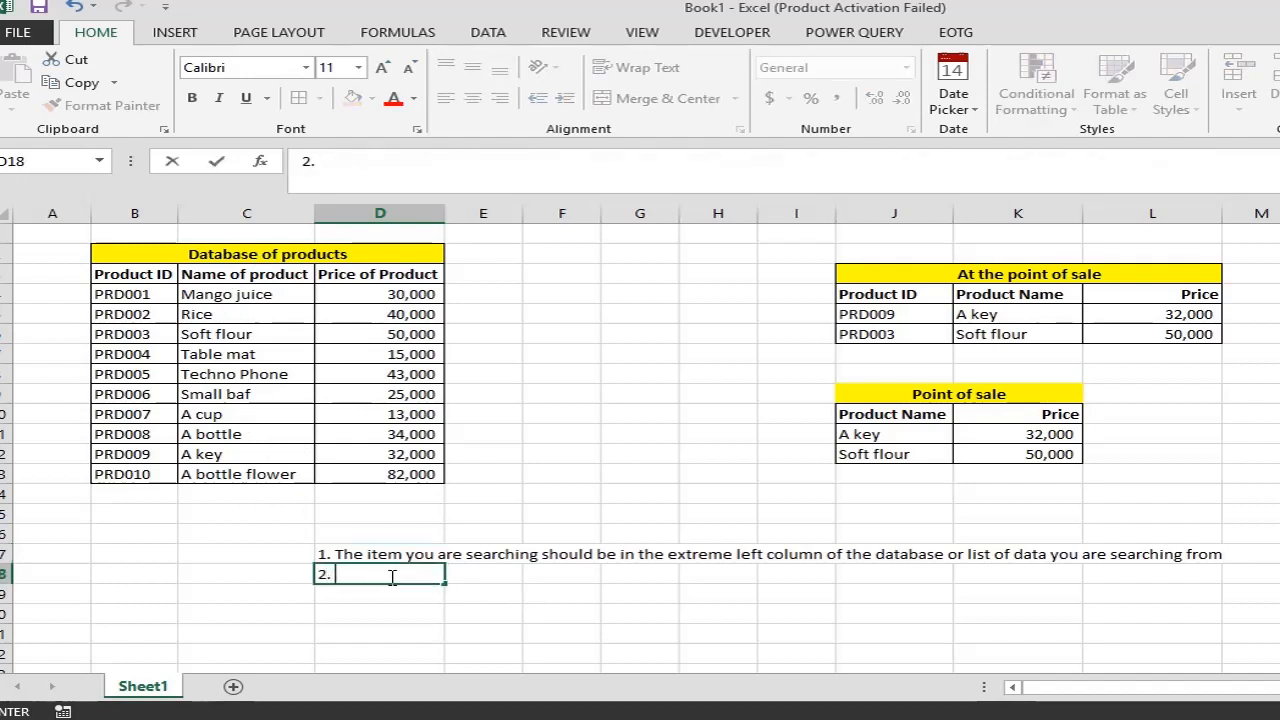
pyautogui.write('. The database to se')
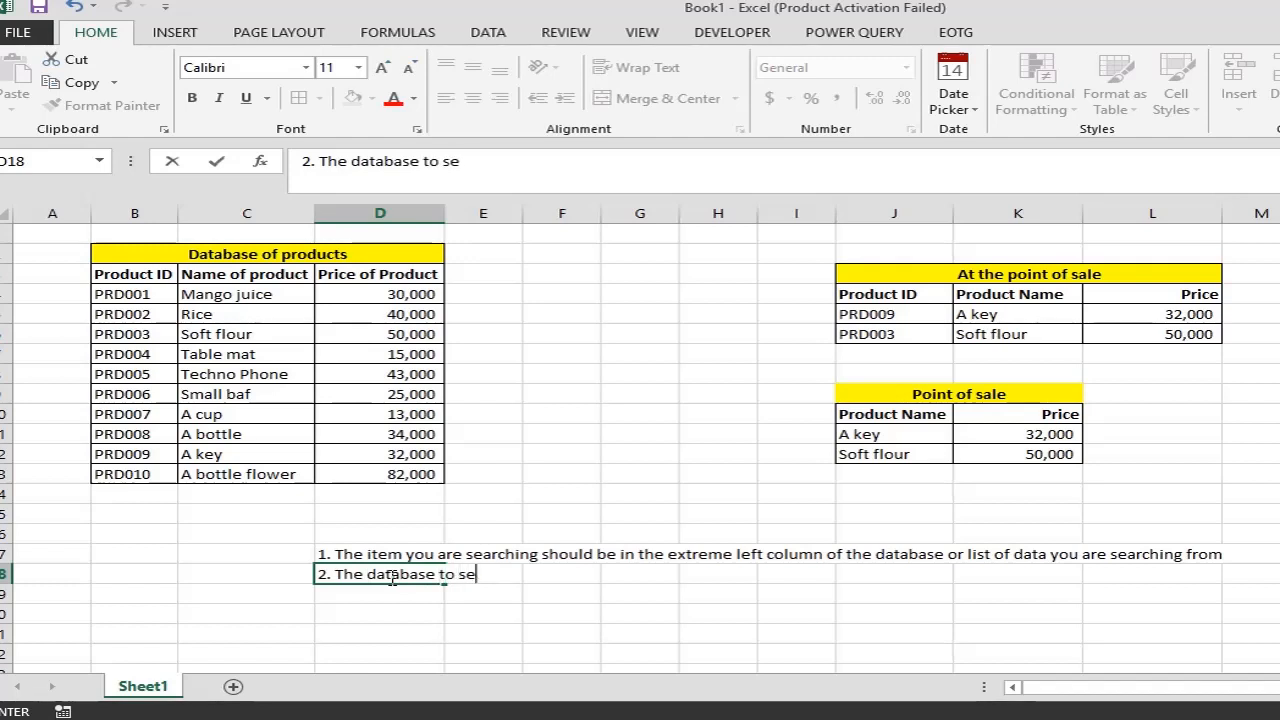
pyautogui.write('arch from ')
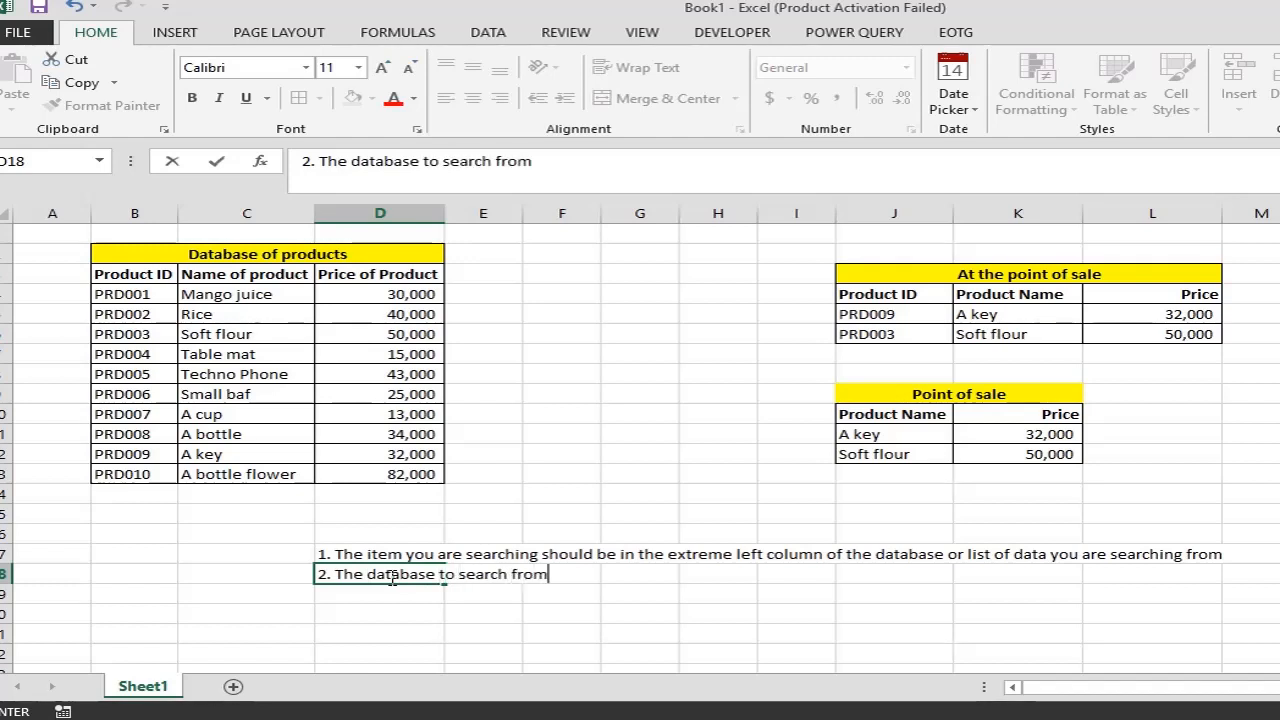
pyautogui.write('must on')
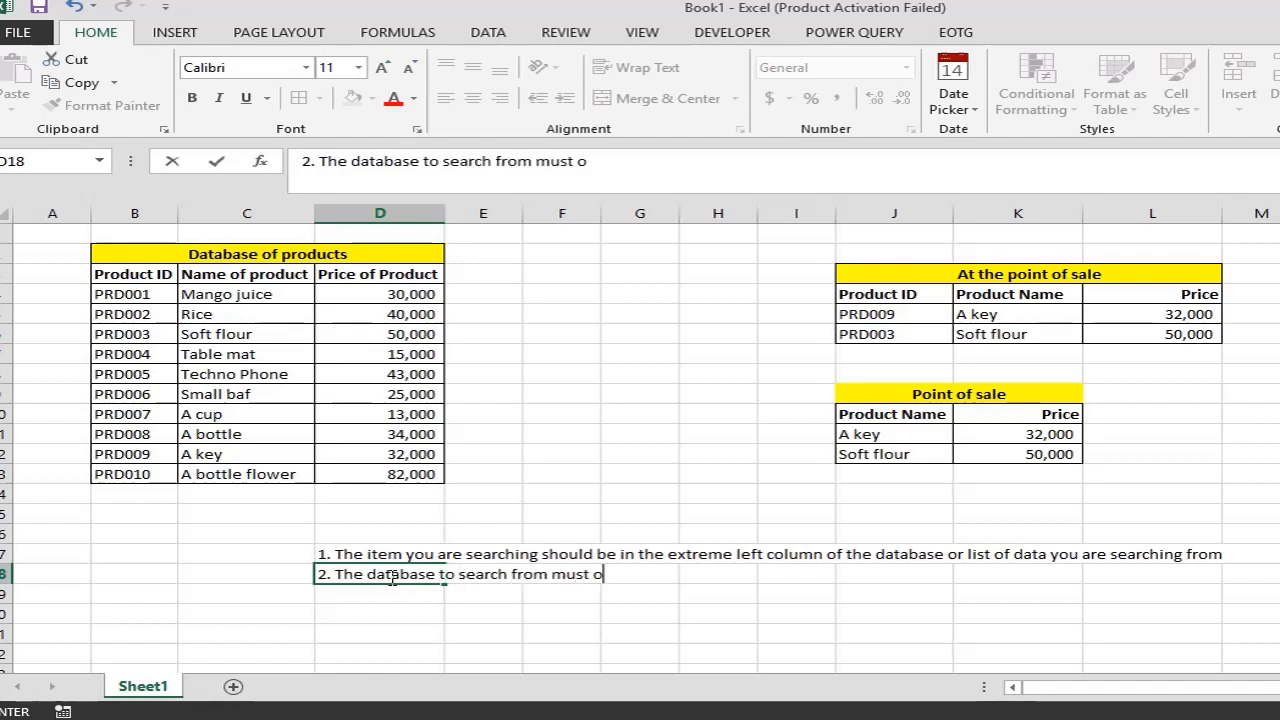
pyautogui.press('BackSpace')
pyautogui.press('BackSpace')
pyautogui.write('be on th')
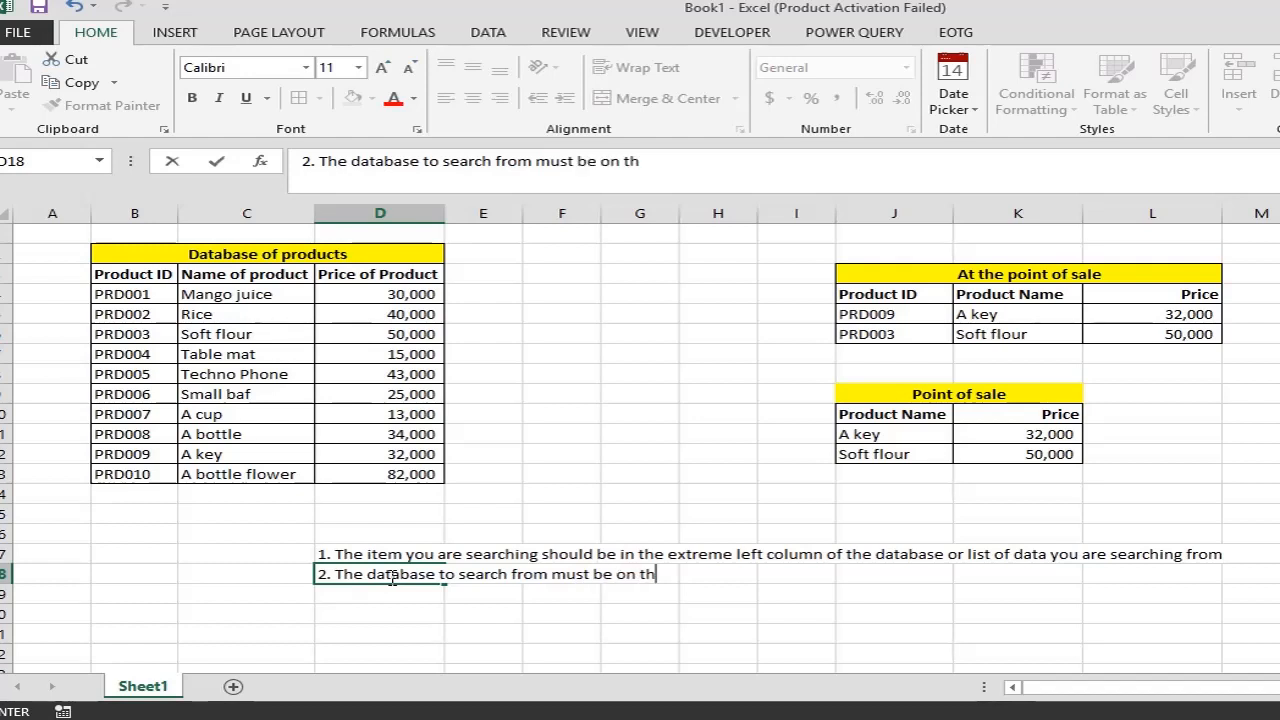
pyautogui.write('e left')
pyautogui.press('BackSpace')
pyautogui.press('BackSpace')
pyautogui.write('o')
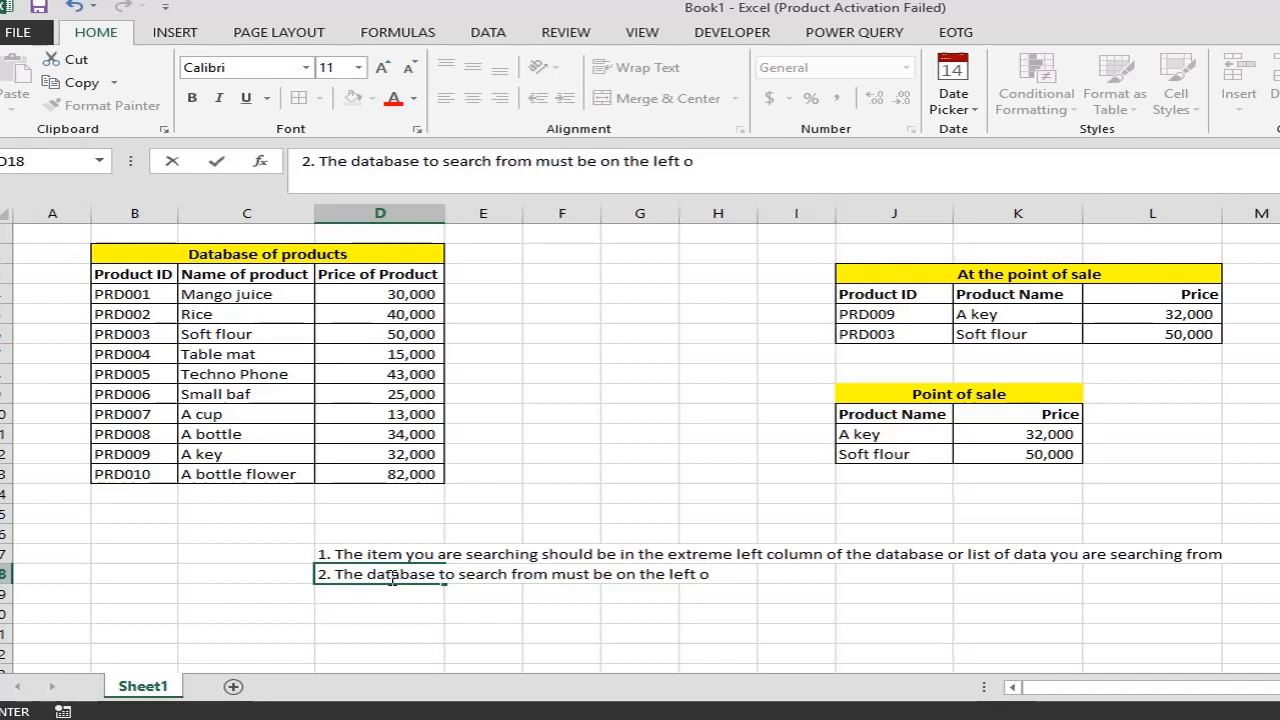
pyautogui.write(' f the ou')
pyautogui.press('BackSpace')
pyautogui.press('BackSpace')
pyautogui.press('BackSpace')
pyautogui.press('BackSpace')
pyautogui.press('BackSpace')
pyautogui.press('BackSpace')
pyautogui.press('BackSpace')
pyautogui.press('BackSpace')
pyautogui.write('f oth')
pyautogui.press('BackSpace')
pyautogui.press('BackSpace')
pyautogui.write('f the output')
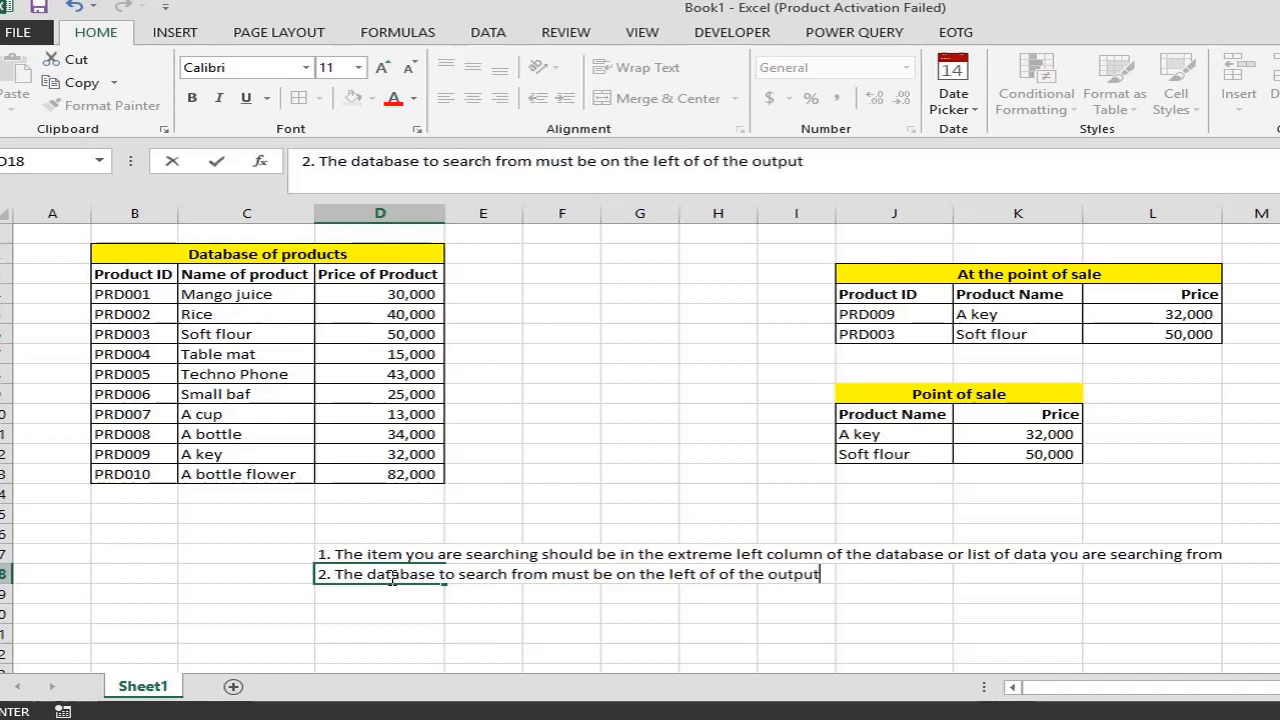
pyautogui.write(' table')
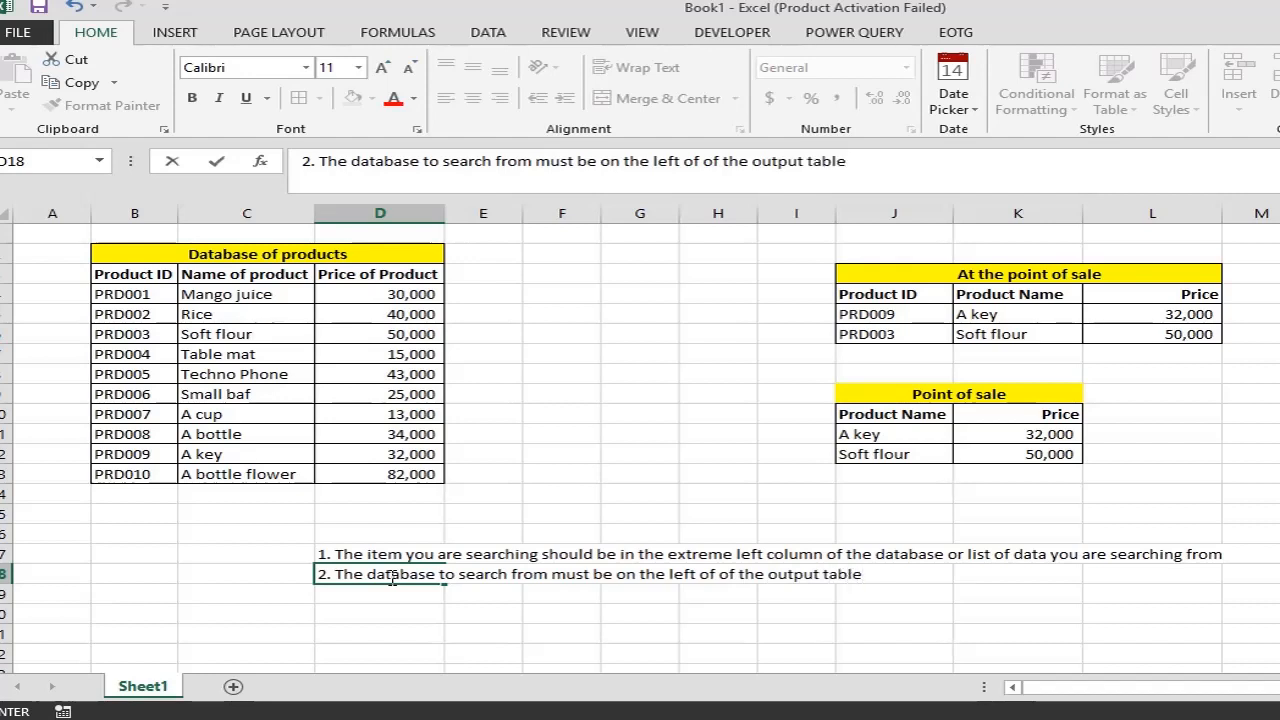